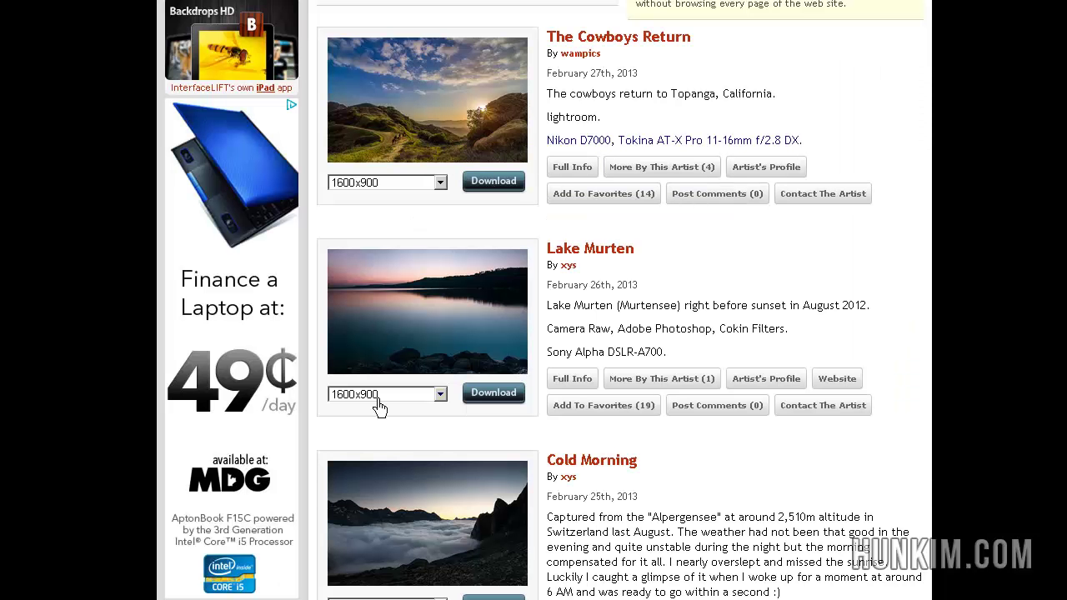
Create a 1600x900 document from the clipboard preset and paste the sunset landscape photo into it
key(alt+Tab)
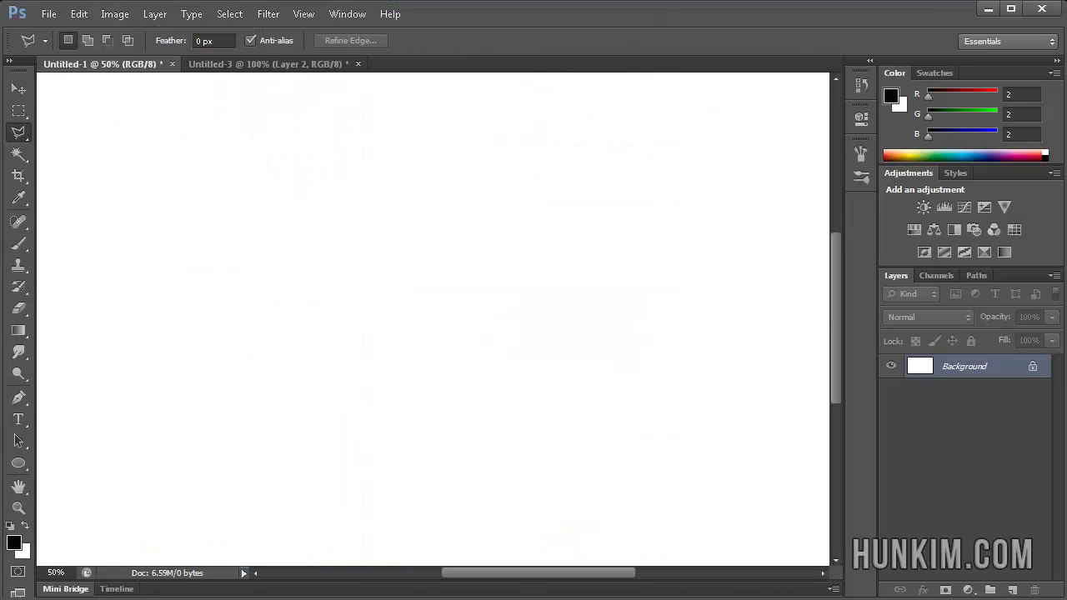
click(48, 14)
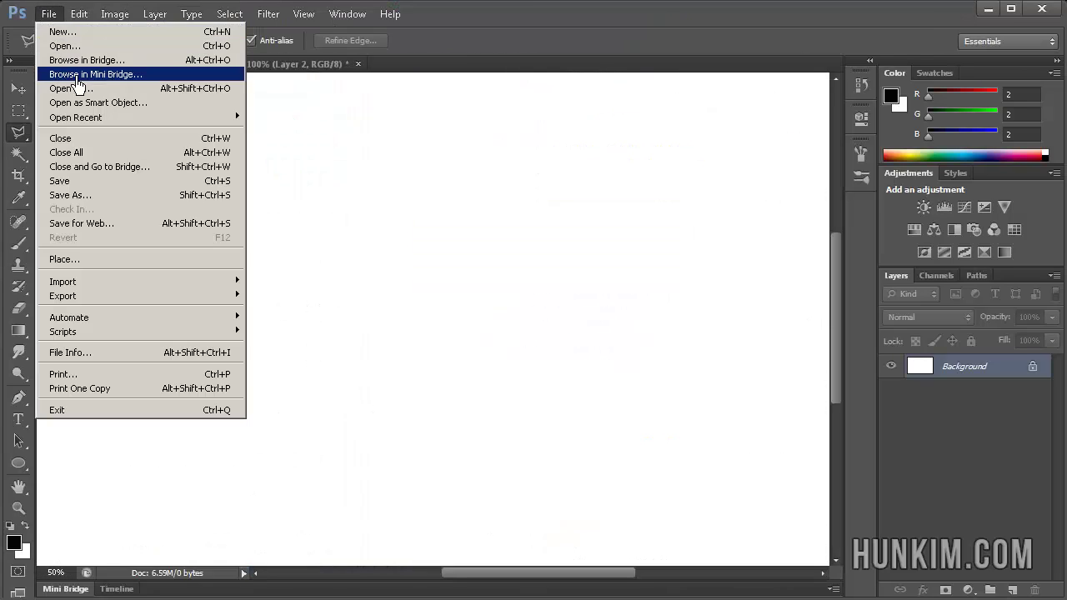
click(82, 33)
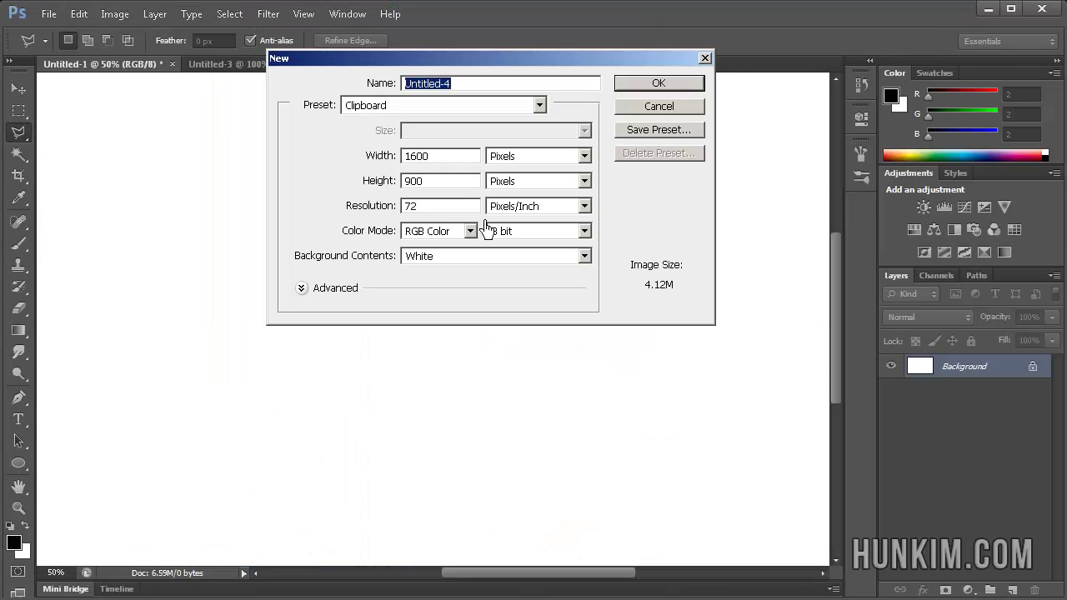
key(Escape)
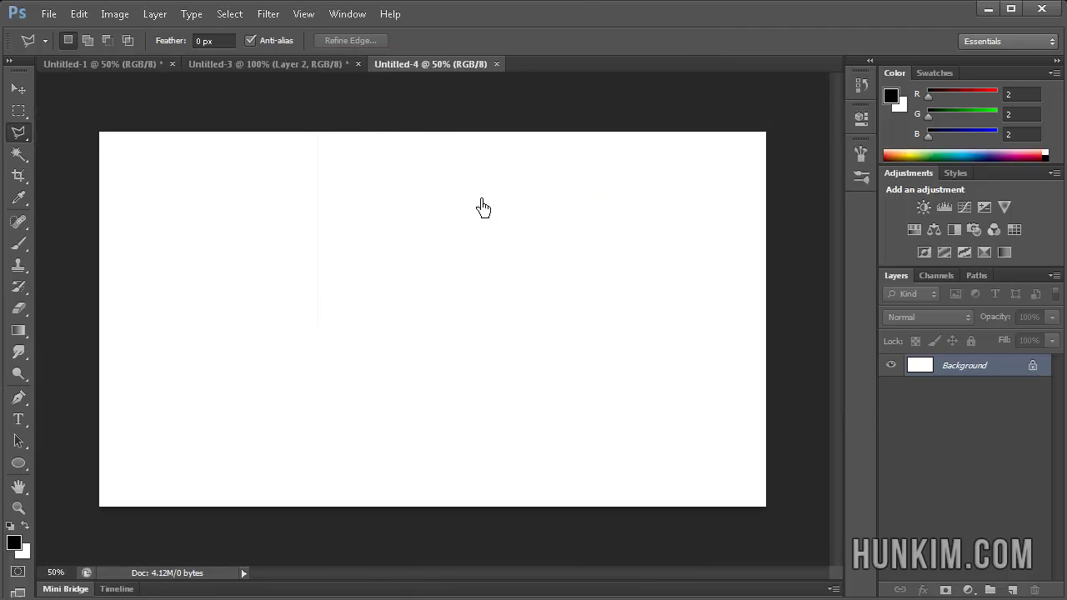
key(ctrl+v)
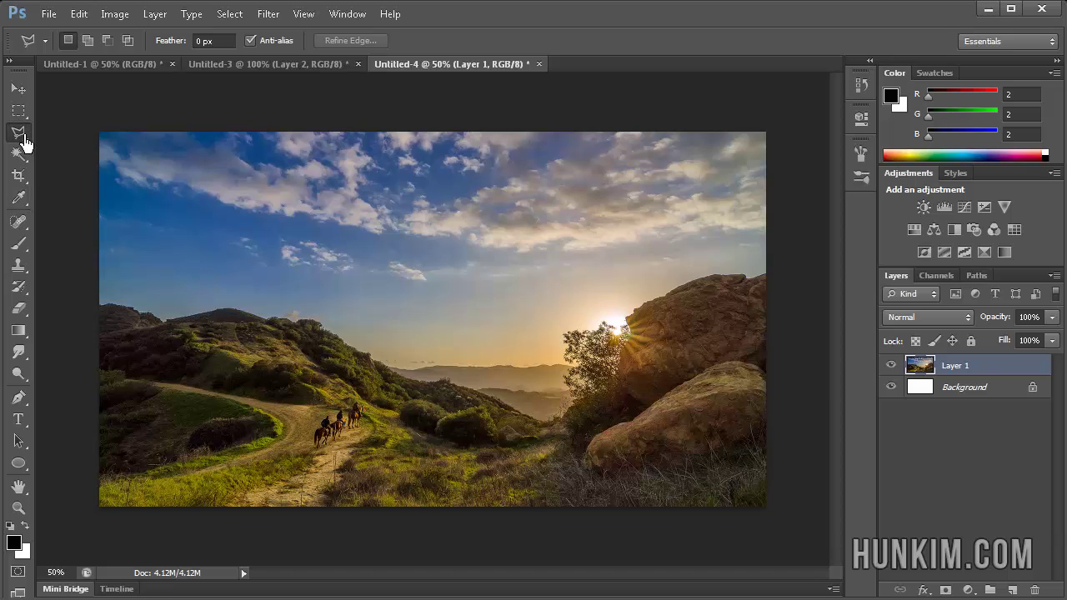
Crop the photo to a tall narrow strip showing the sunset sky, sun and tree
click(18, 174)
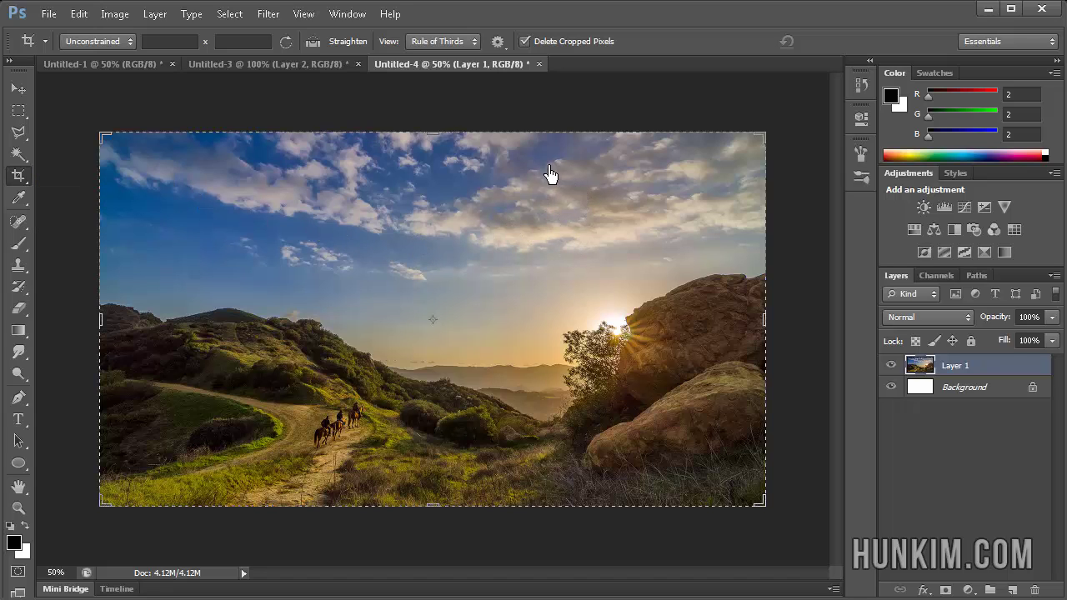
drag(540, 155, 614, 425)
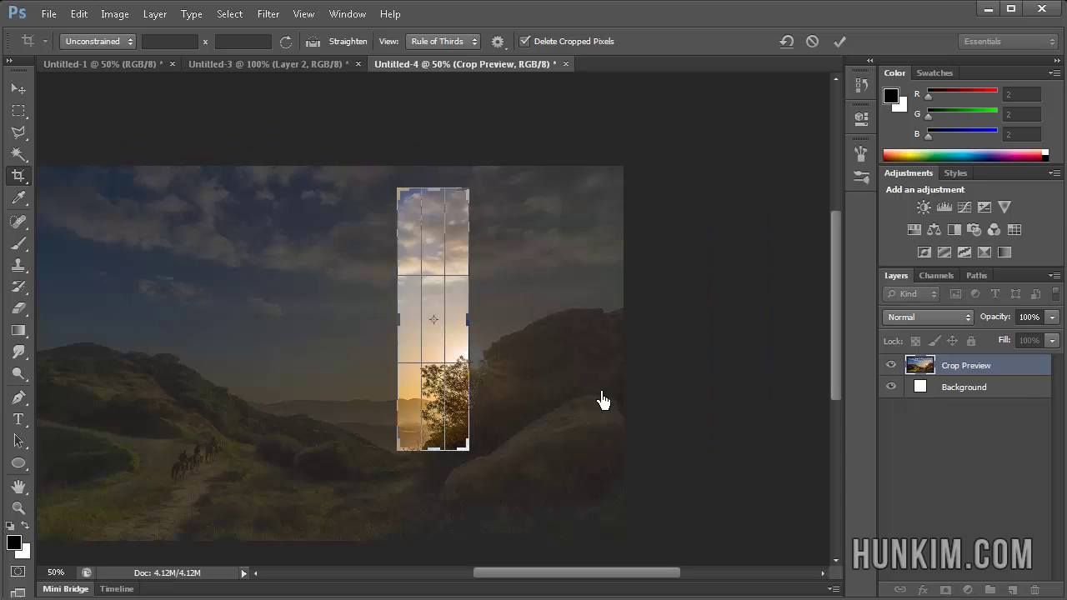
mouse_move(473, 330)
mouse_down()
mouse_move(505, 331)
mouse_move(472, 332)
mouse_up()
mouse_move(402, 457)
mouse_down()
mouse_move(407, 436)
mouse_move(400, 474)
mouse_up()
key(Return)
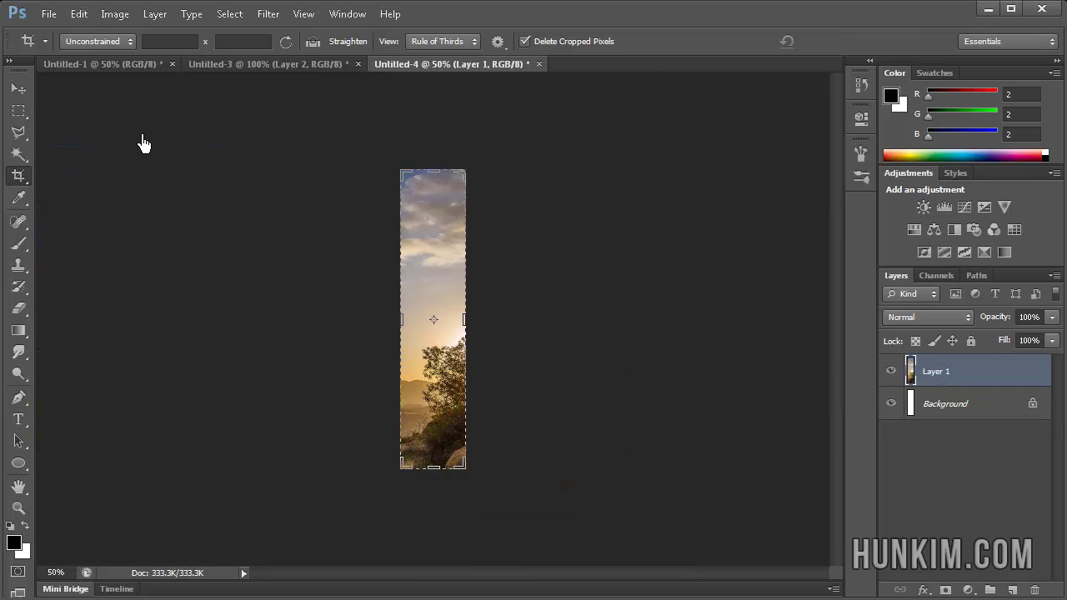
Copy the cropped strip and create a 1000x1000 document with a white background
click(80, 14)
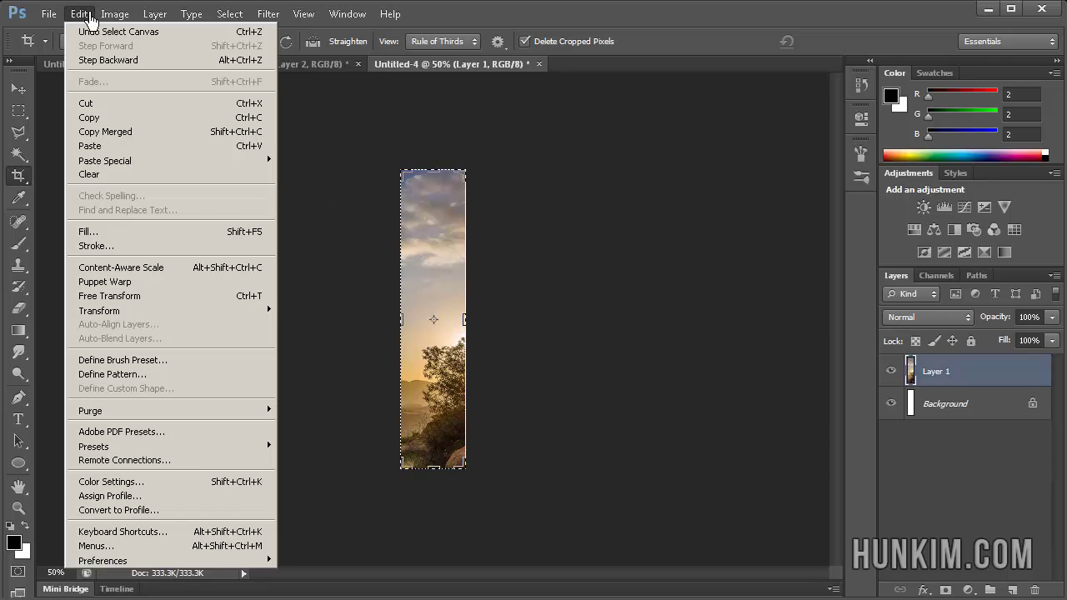
click(106, 117)
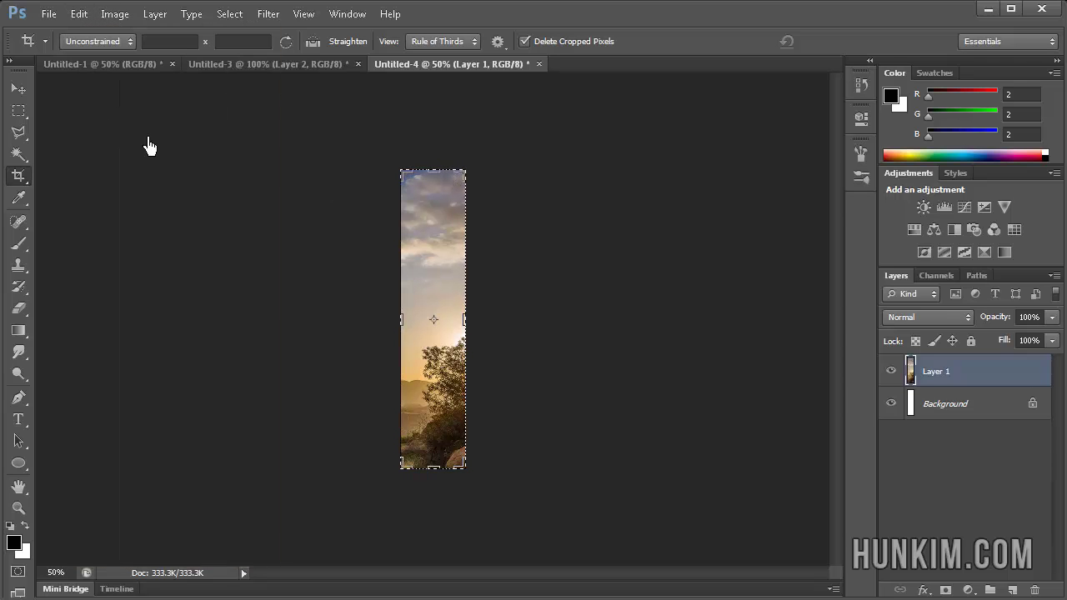
key(ctrl+n)
double_click(442, 156)
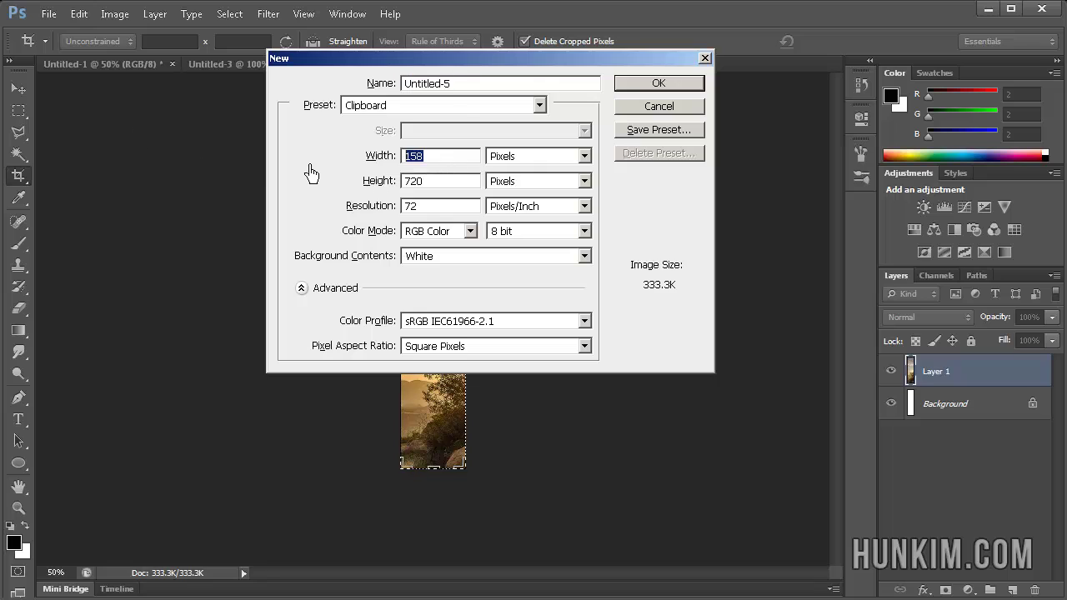
text(800)
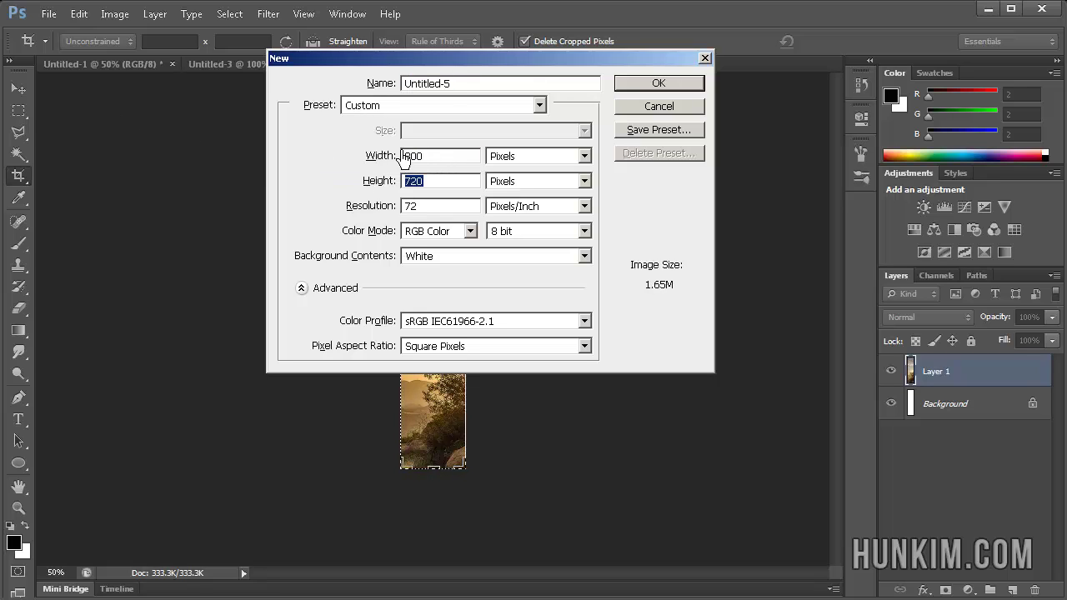
drag(433, 159, 357, 158)
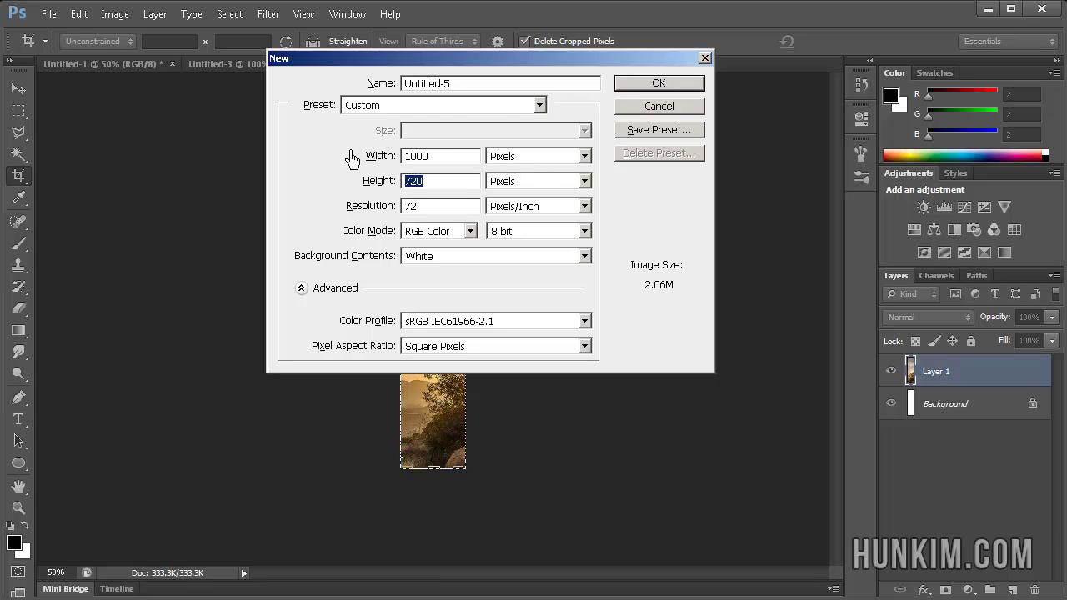
text(100)
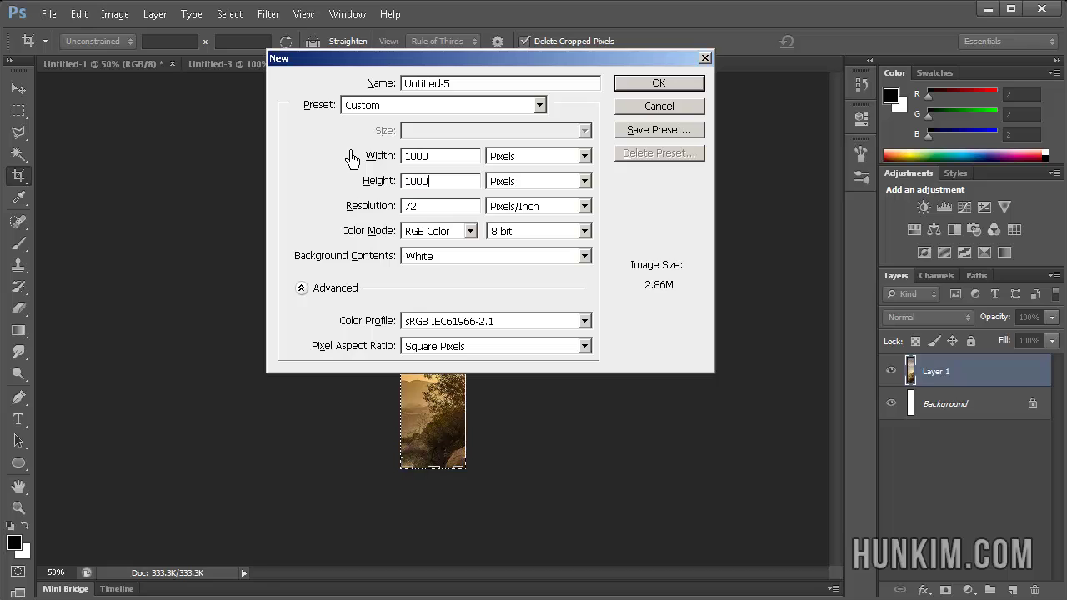
text(0)
key(Return)
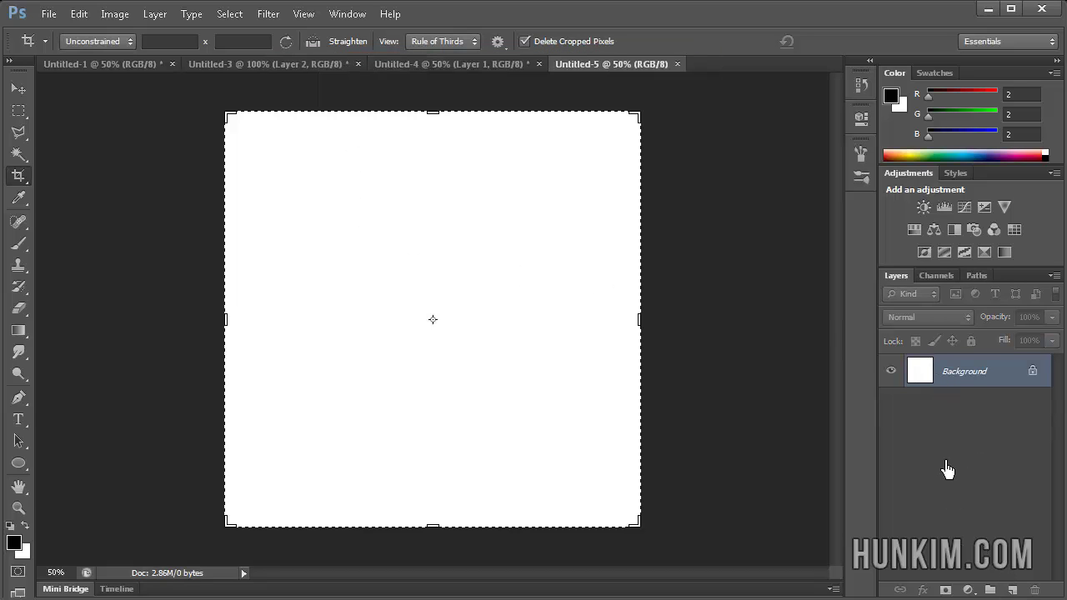
Create another 1000x1000 document with a transparent background
key(ctrl+n)
double_click(438, 158)
text(1000)
key(Tab)
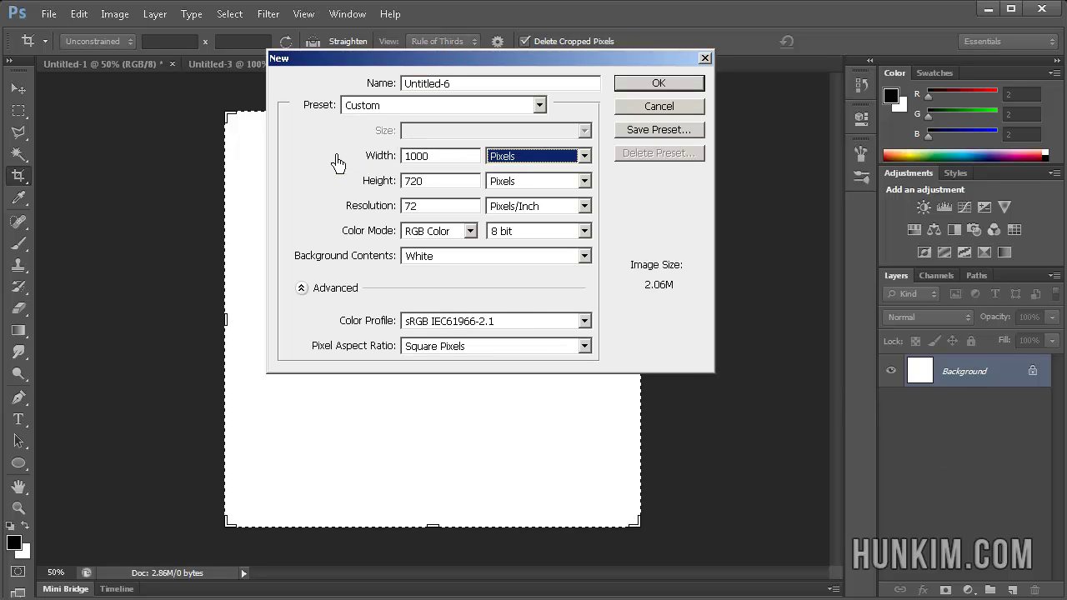
key(Tab)
text(10)
click(425, 256)
click(439, 301)
click(655, 83)
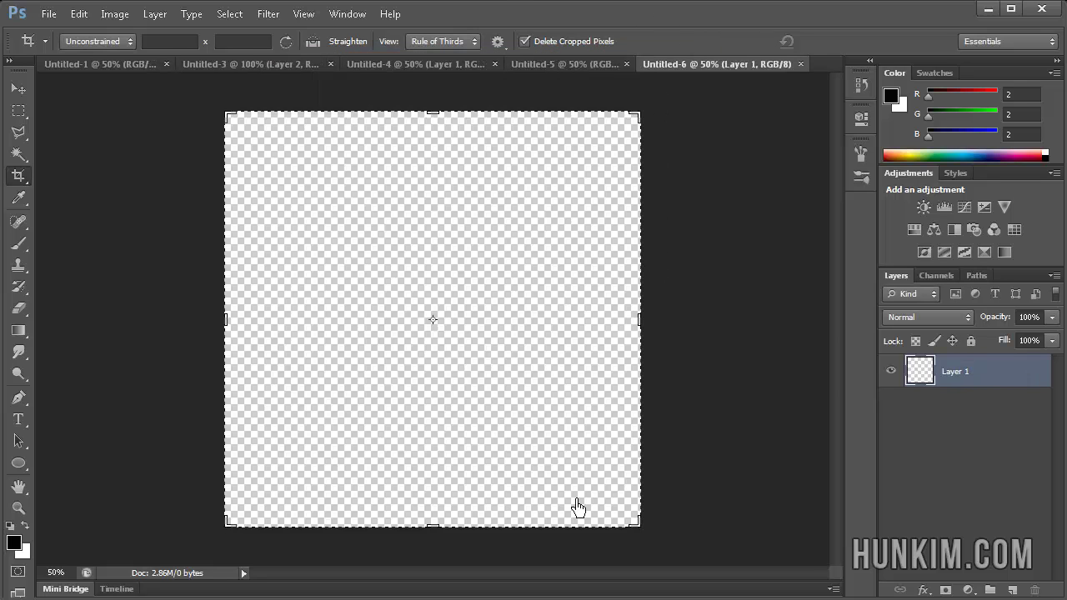
Paste the strip, scale it to about 42% and move it near the top centre
key(ctrl+v)
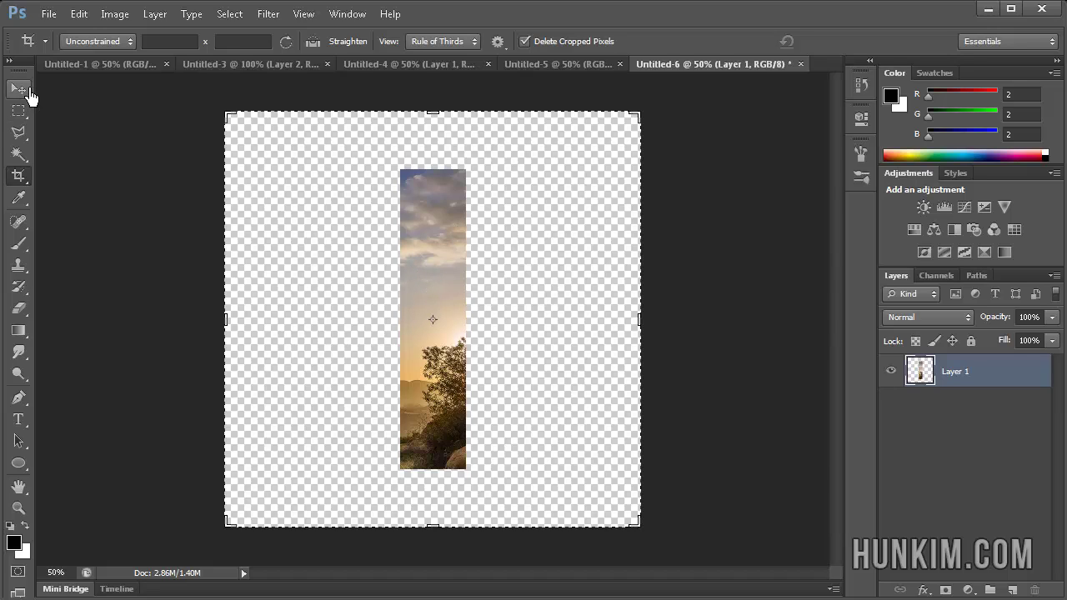
key(ctrl+t)
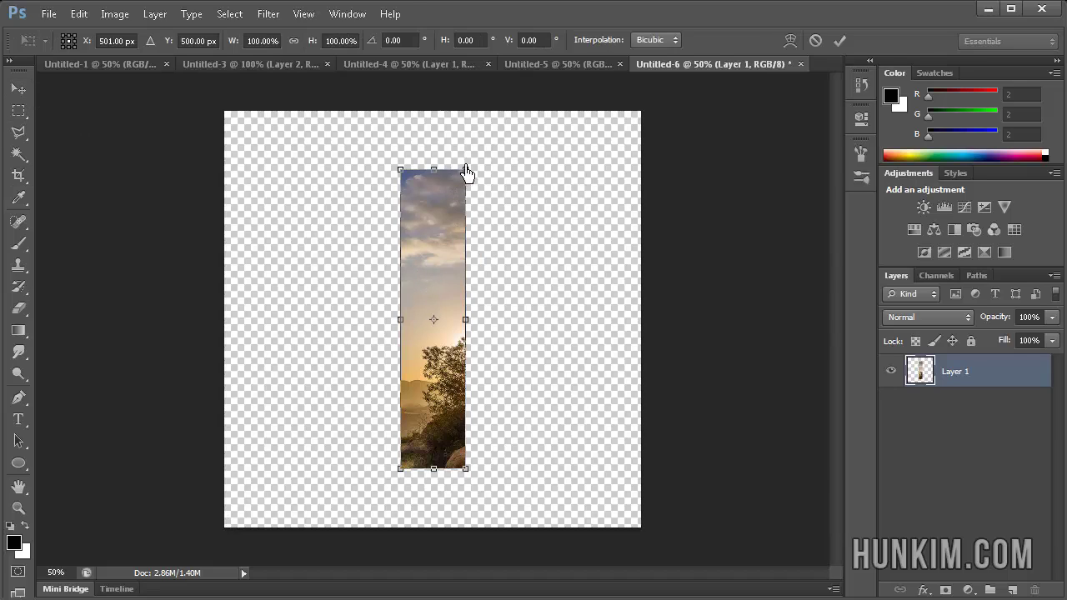
drag(467, 174, 440, 350)
drag(421, 403, 465, 191)
key(Return)
key(c)
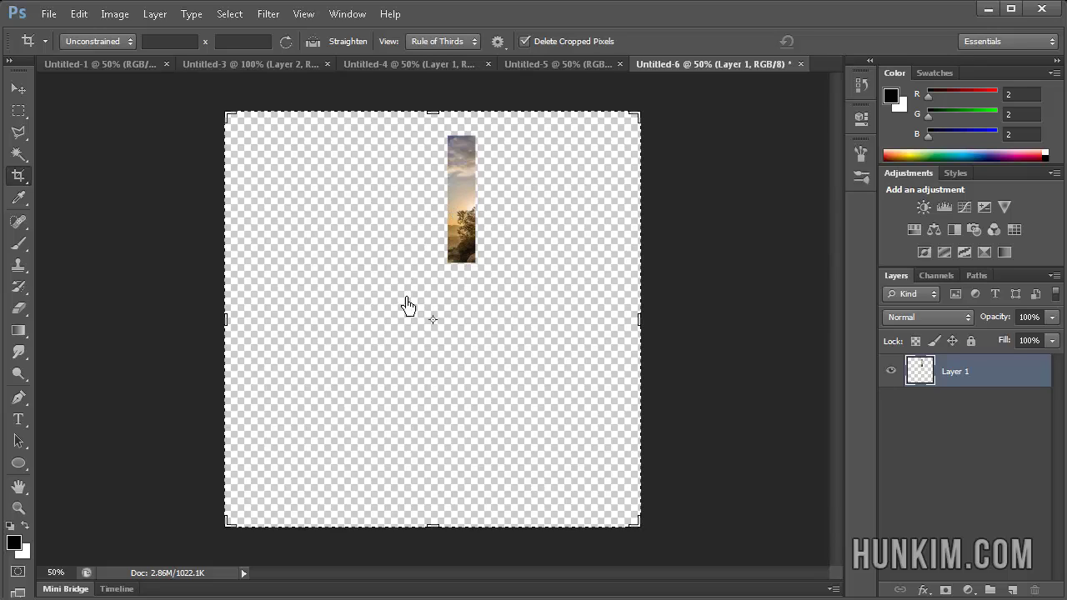
Add Layer 2 beneath the strip and set the foreground colour to dark grey
click(1014, 590)
drag(977, 371, 969, 471)
click(14, 545)
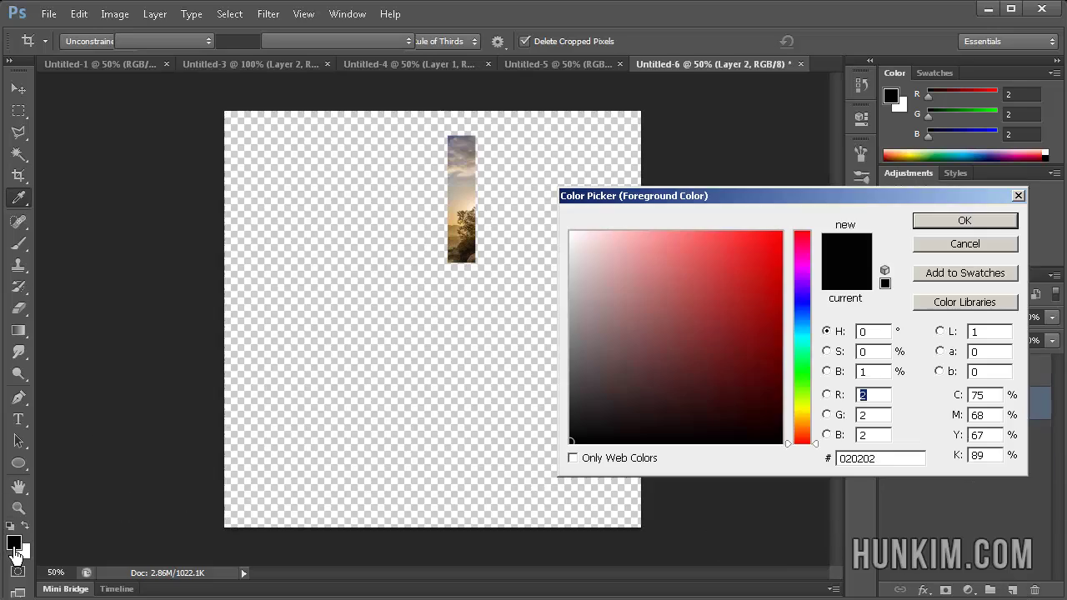
drag(605, 391, 539, 412)
key(Return)
key(c)
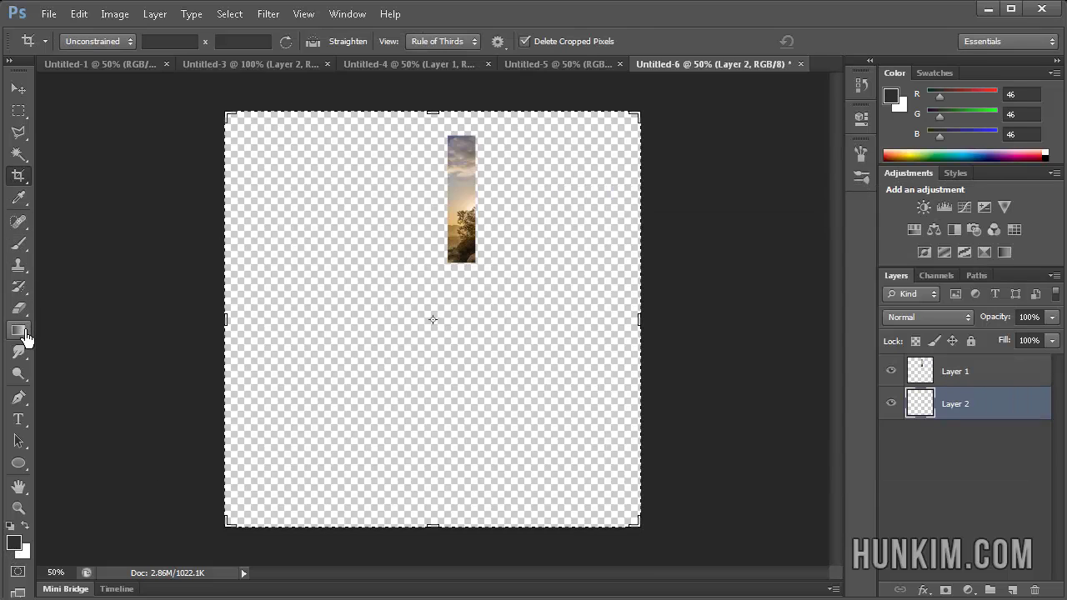
Fill Layer 2 with dark grey #2e2e2e using the Paint Bucket, then reselect Layer 1
click(18, 330)
click(67, 348)
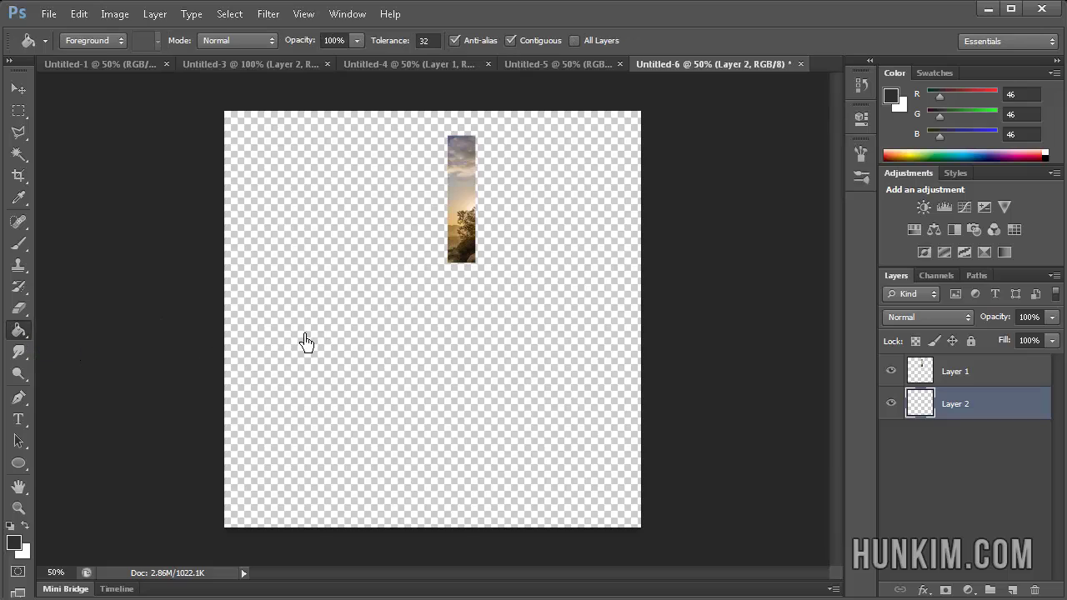
click(304, 343)
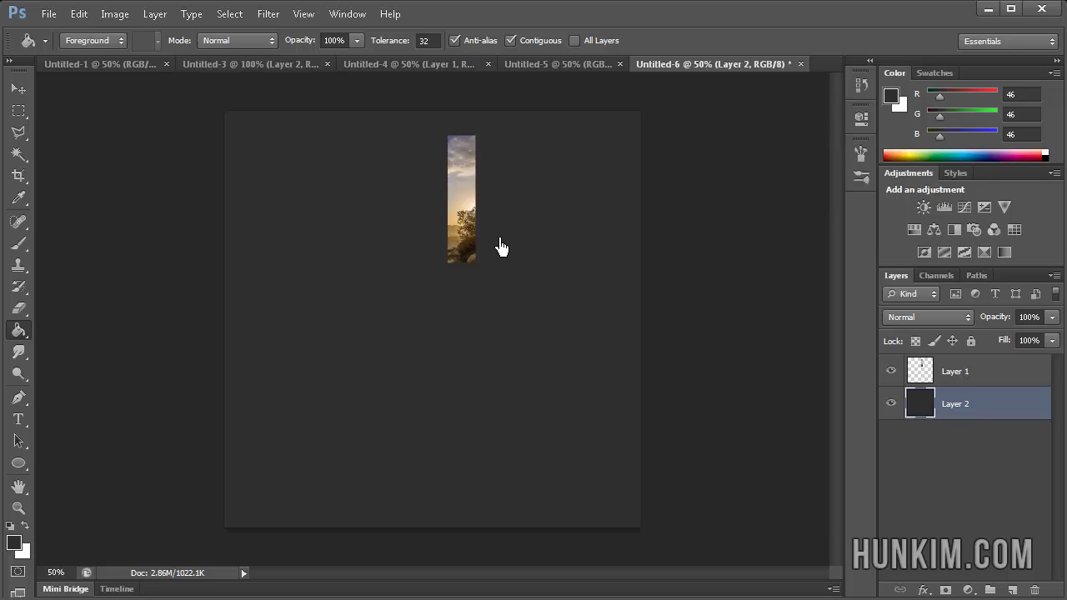
click(961, 381)
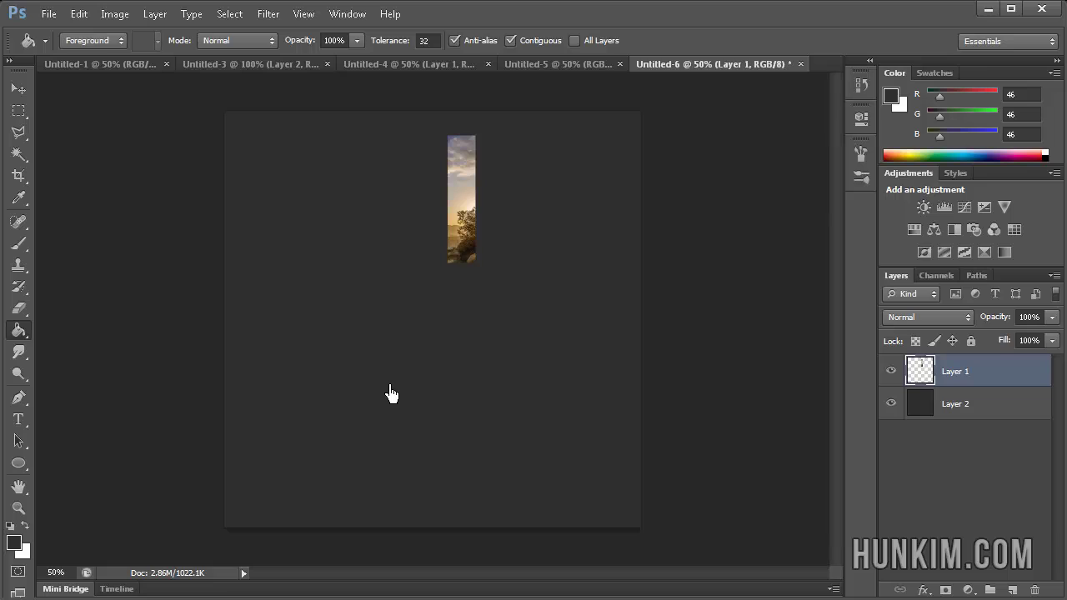
Duplicate Layer 1 and flip the copy vertically
key(ctrl+plus)
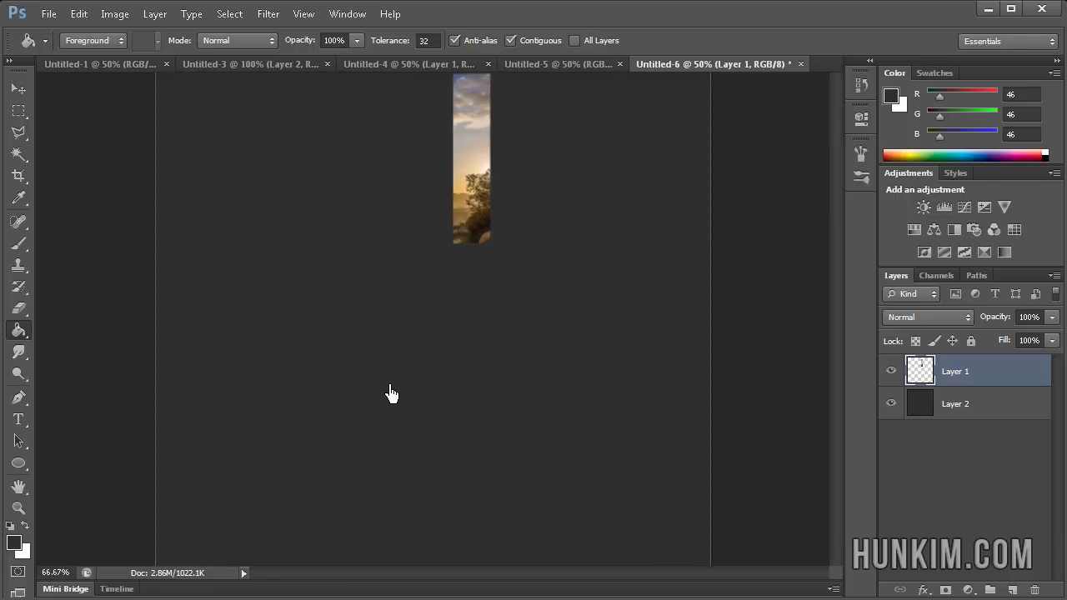
key(ctrl+plus)
key(ctrl+minus)
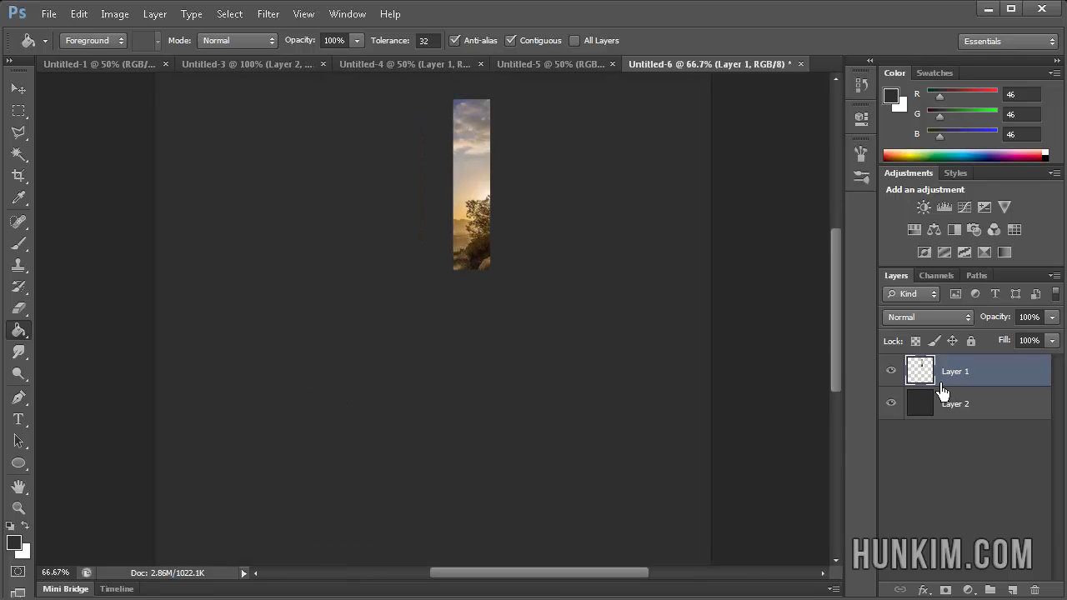
right_click(973, 384)
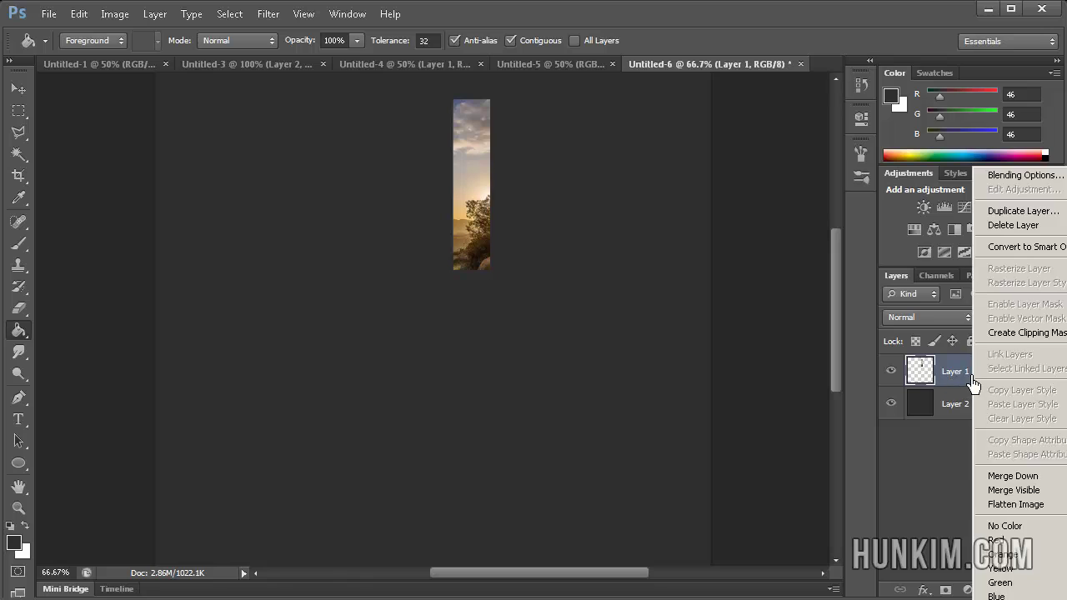
click(1016, 211)
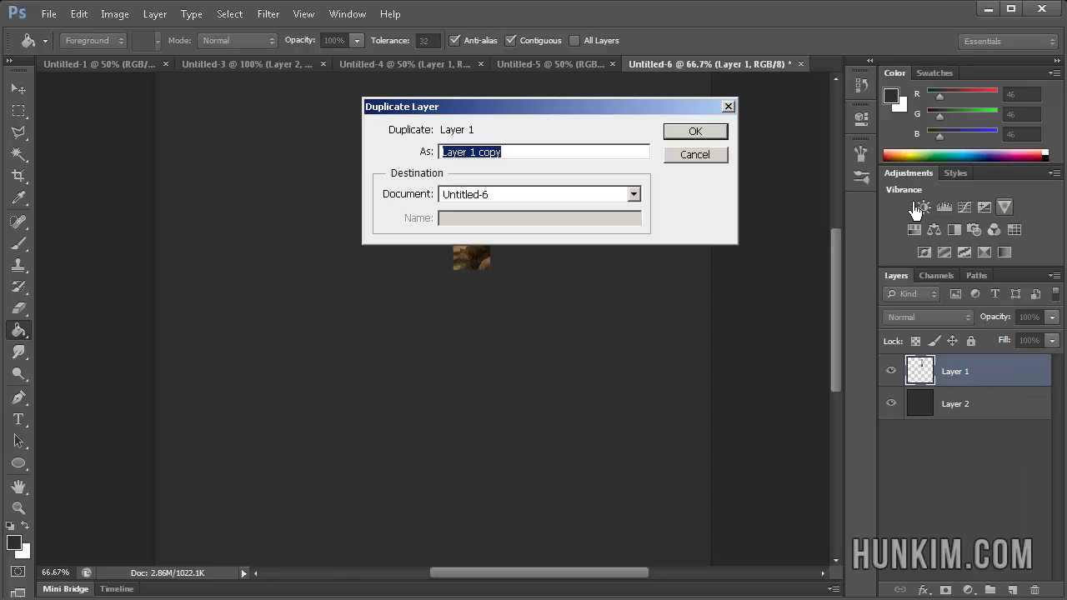
key(Return)
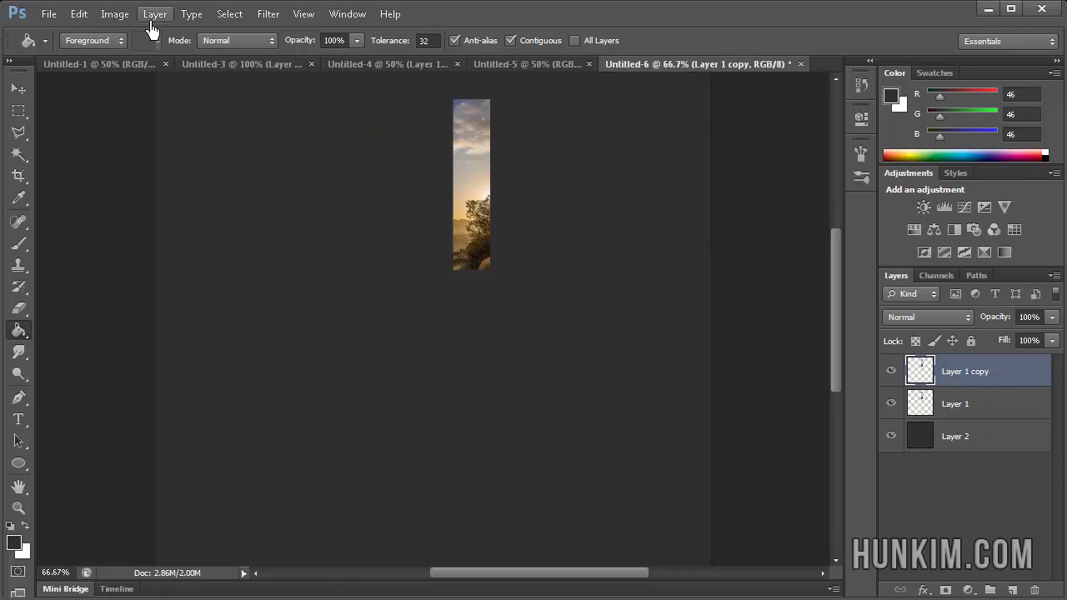
click(79, 14)
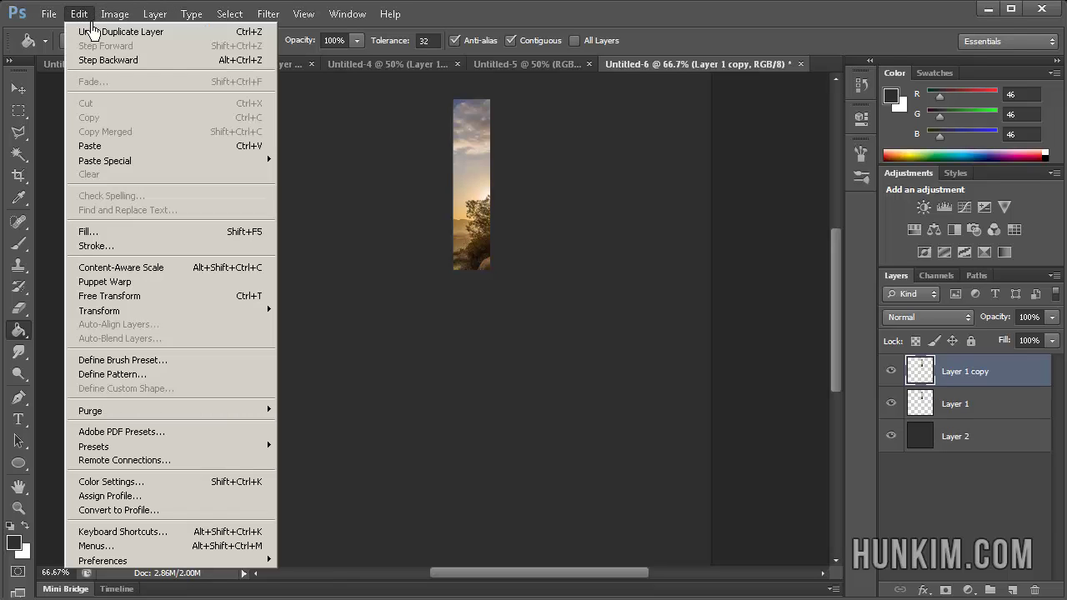
mouse_move(102, 315)
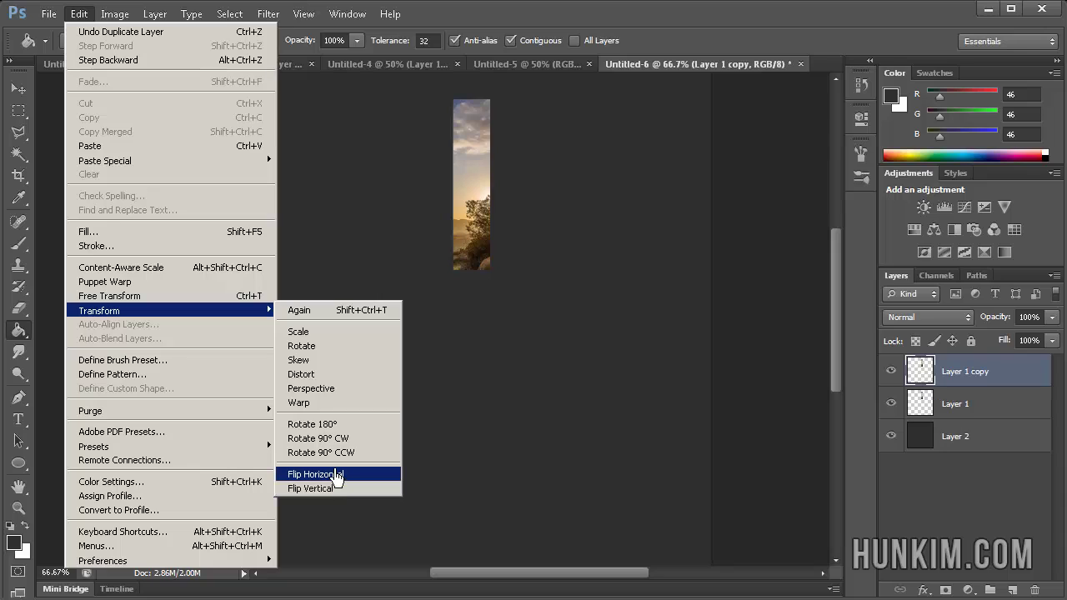
click(335, 491)
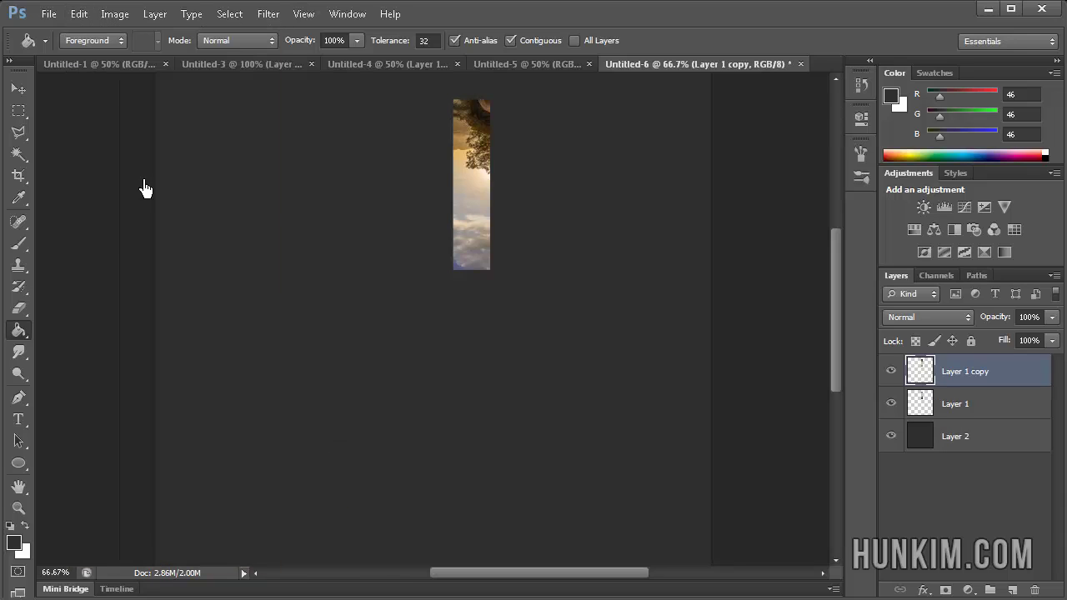
Nudge the flipped Layer 1 copy down so it sits directly beneath the original strip
click(19, 88)
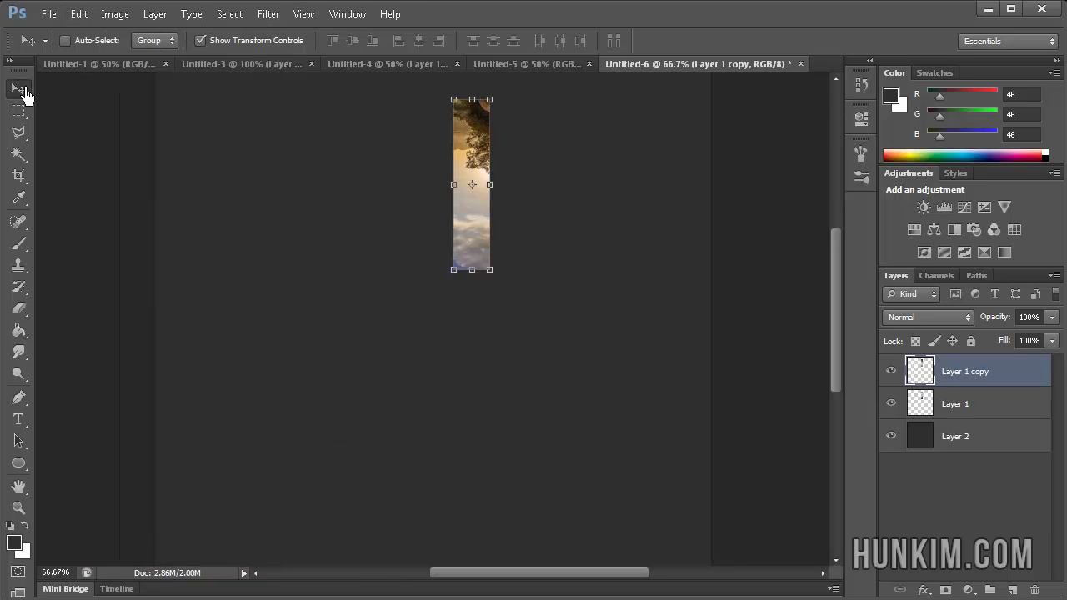
key(Down)
key(Down)
key(Down)
key(Down)
key(Down)
key(Down)
key(Down)
key(Down)
key(Down)
key(Down)
key(Down)
key(Down)
key(Down)
key(Down)
key(Down)
key(Down)
key(Down)
key(Down)
key(Down)
key(Down)
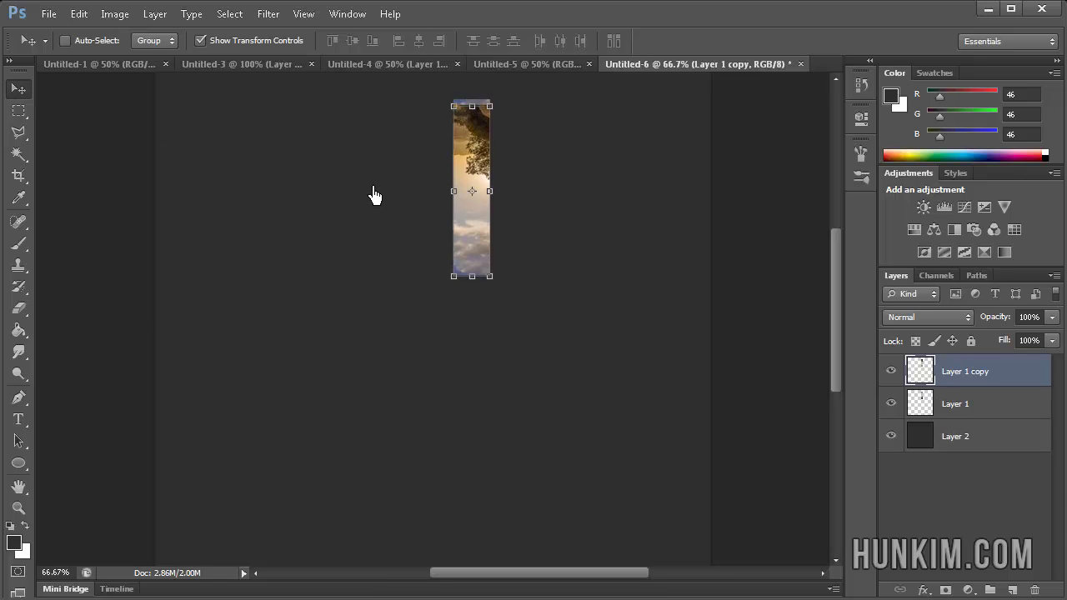
key(shift+Down)
key(shift+Down)
key(shift+Down)
key(shift+Down)
key(shift+Down)
key(shift+Down)
key(shift+Down)
key(shift+Down)
key(shift+Down)
key(shift+Down)
key(shift+Down)
key(shift+Down)
key(shift+Down)
key(shift+Down)
key(shift+Down)
key(shift+Down)
key(shift+Down)
key(shift+Down)
key(shift+Down)
key(shift+Down)
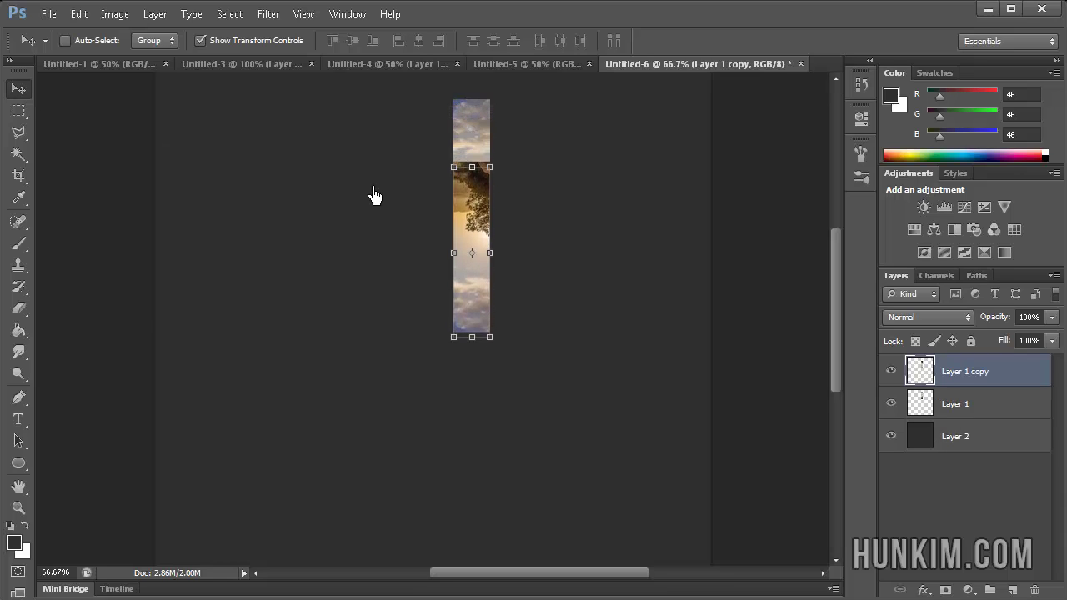
key(shift+Down)
key(shift+Down)
key(shift+Down)
key(shift+Down)
key(shift+Down)
key(shift+Down)
key(shift+Up)
key(shift+Up)
key(shift+Up)
key(Up)
key(Up)
key(Up)
key(Up)
key(Up)
key(Up)
key(Up)
key(Up)
key(Up)
key(Up)
key(Up)
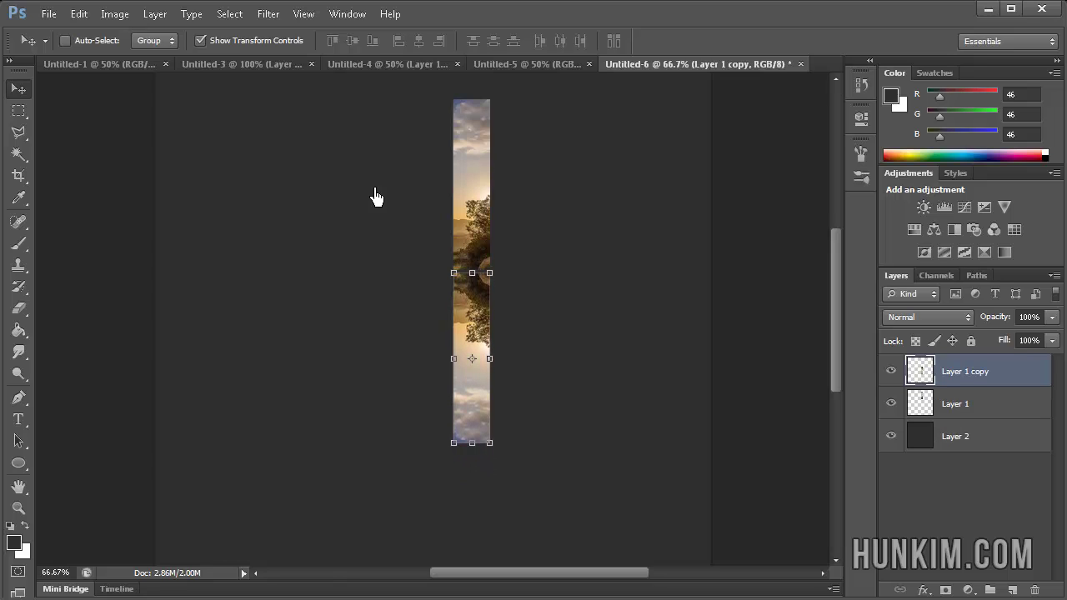
key(ctrl+plus)
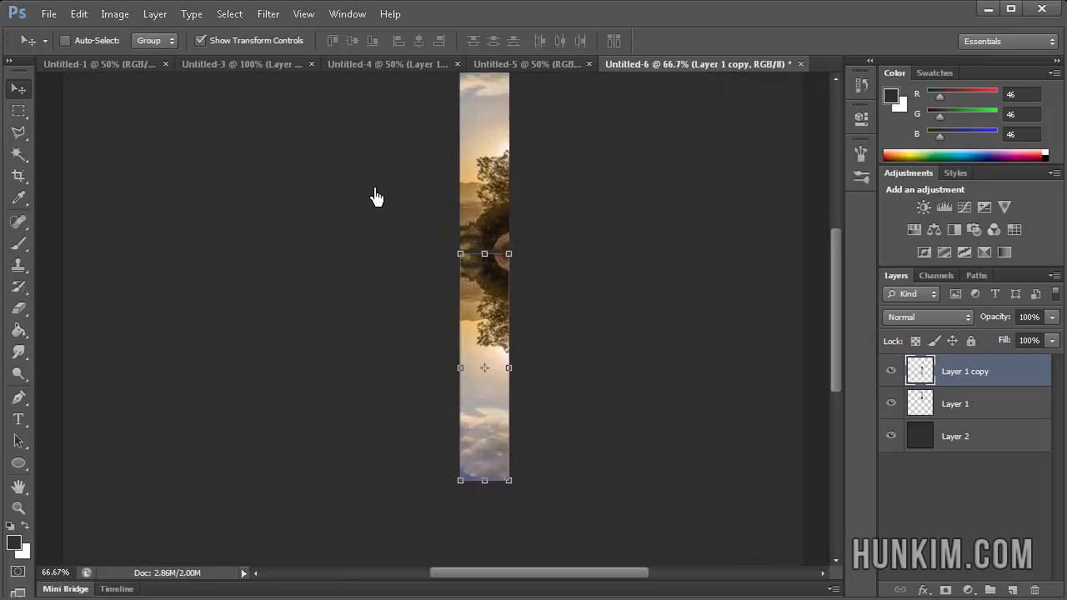
key(ctrl+plus)
key(Up)
key(Up)
key(Up)
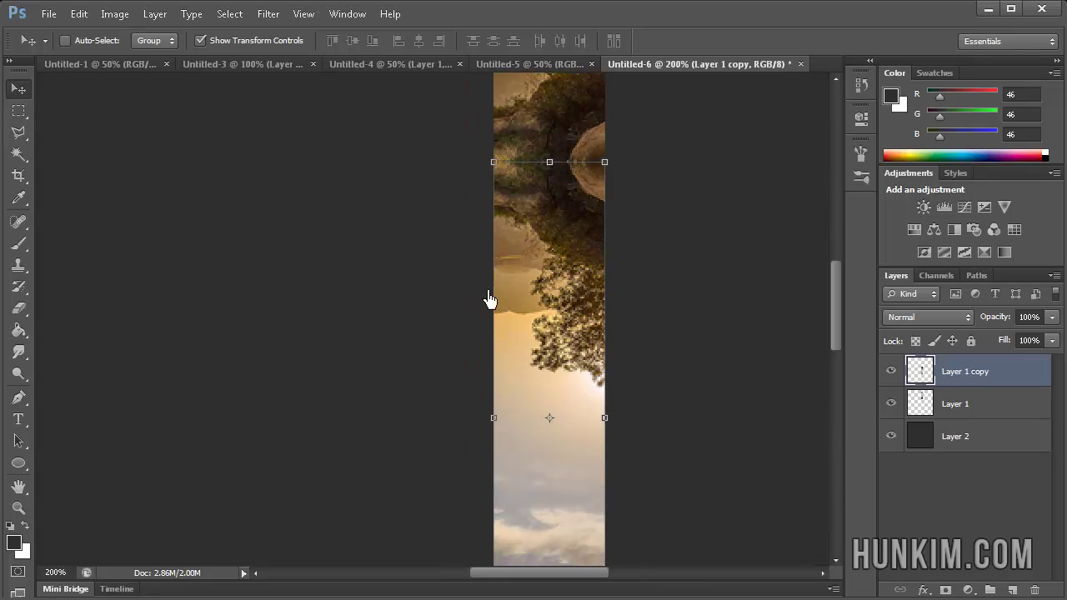
click(940, 405)
click(955, 373)
Set the Layer 1 copy's opacity to 50%
click(965, 441)
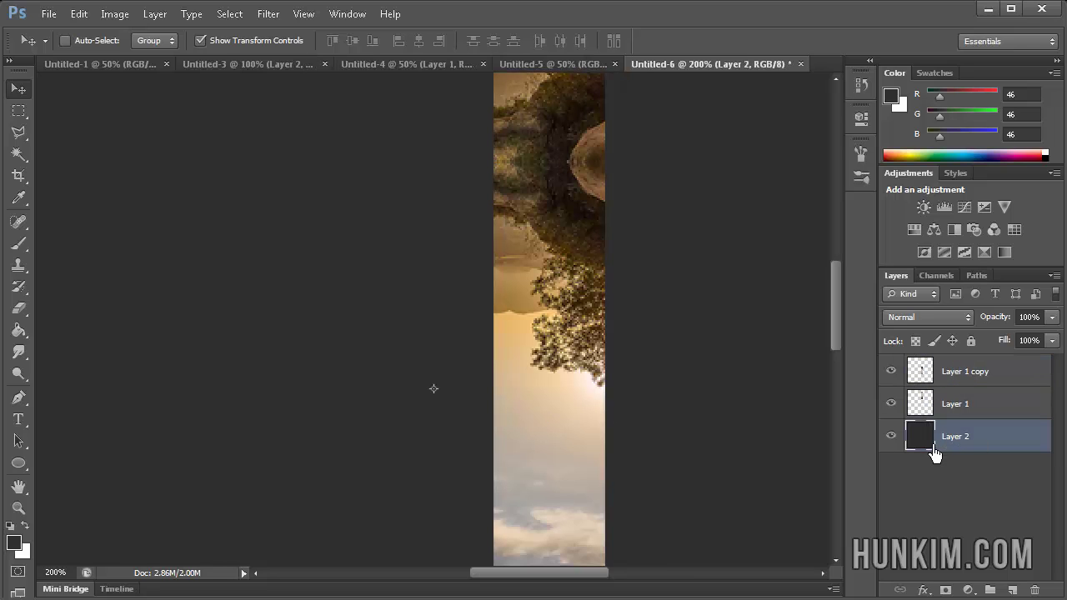
scroll(733, 309, up, 5)
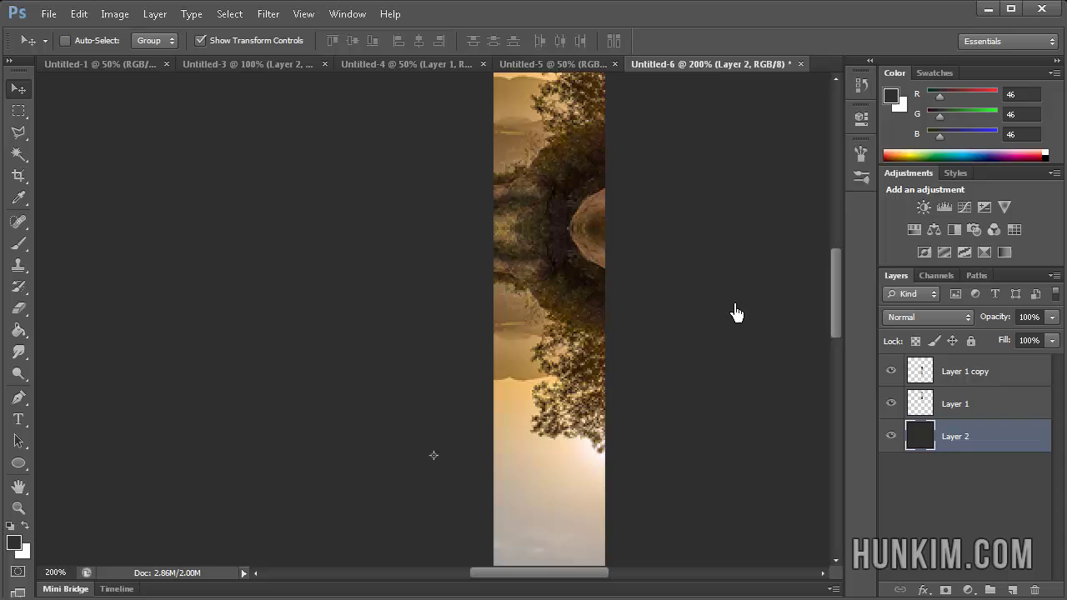
click(994, 381)
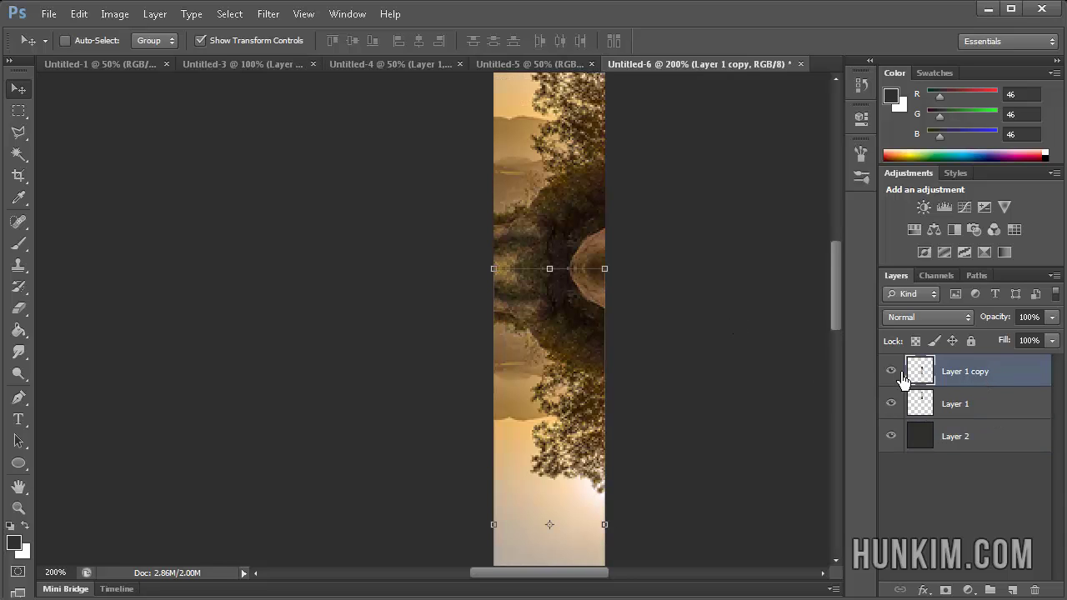
click(1026, 318)
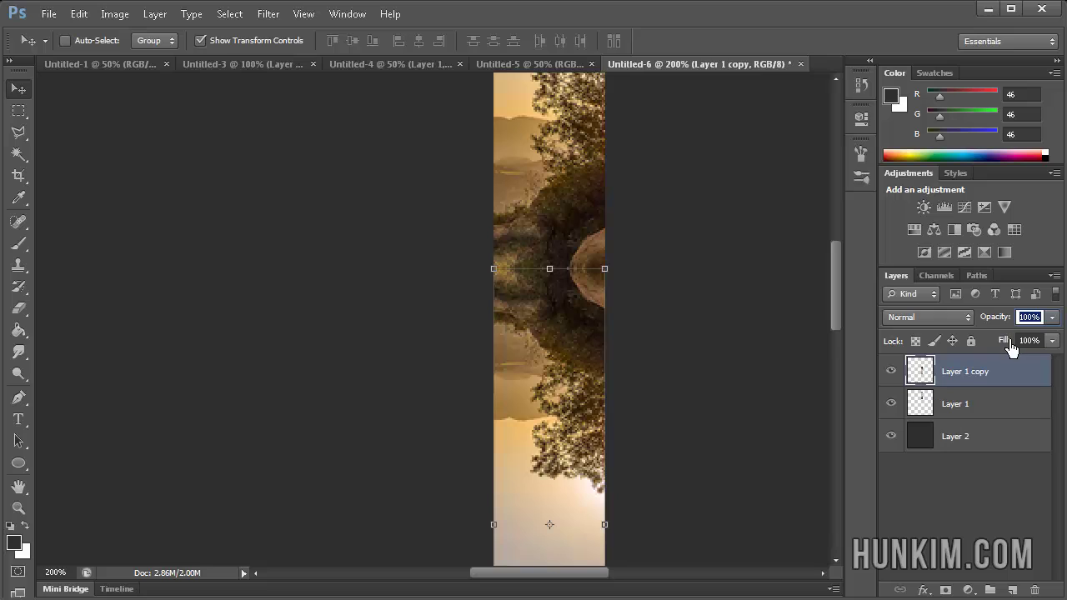
text(50)
key(Return)
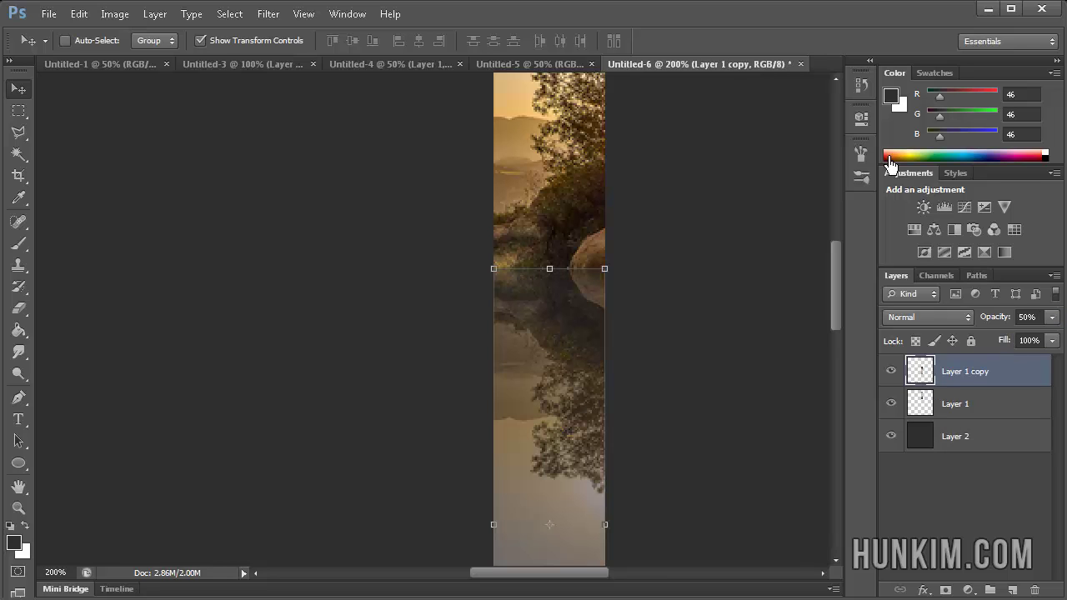
key(ctrl+minus)
key(ctrl+minus)
key(ctrl+plus)
click(890, 371)
click(891, 373)
Rename the Layer 1 copy layer to 'shadow'
double_click(969, 382)
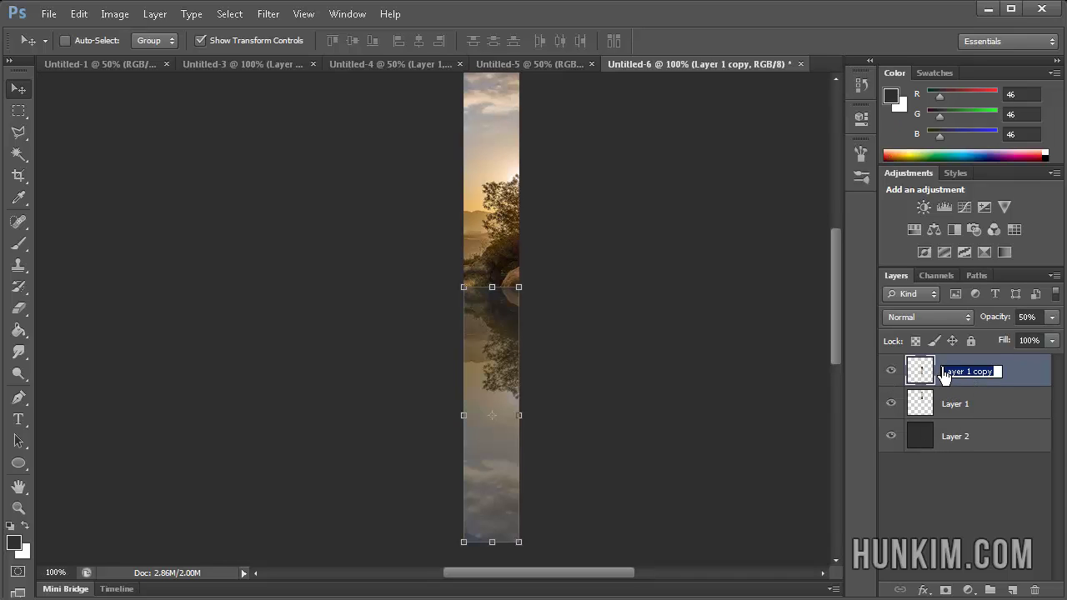
text(Shad)
key(Return)
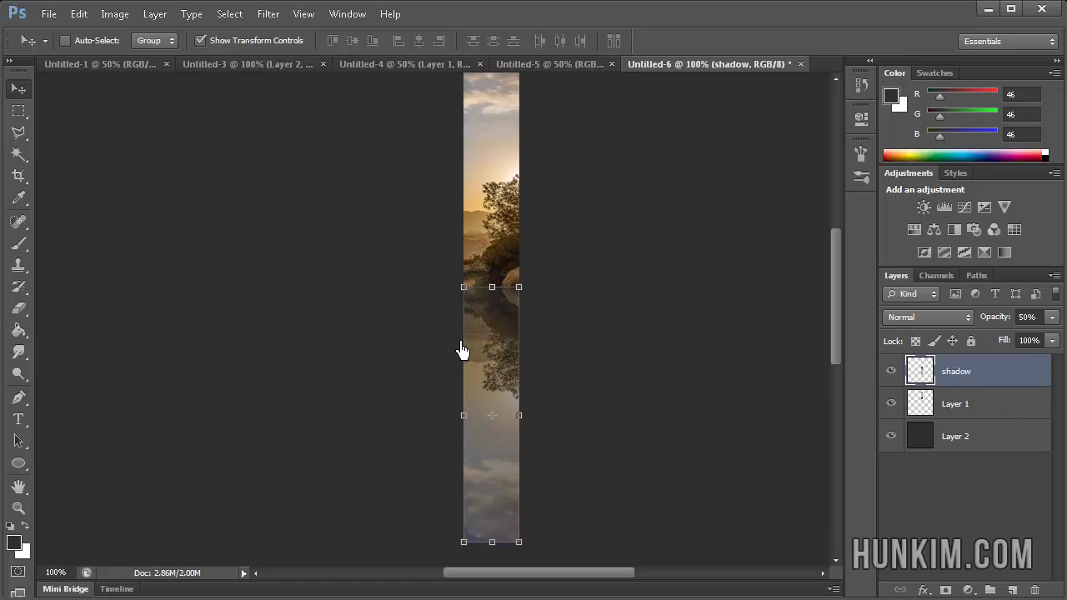
Skew the shadow layer so its bottom slants about 18.2° to the right
click(83, 16)
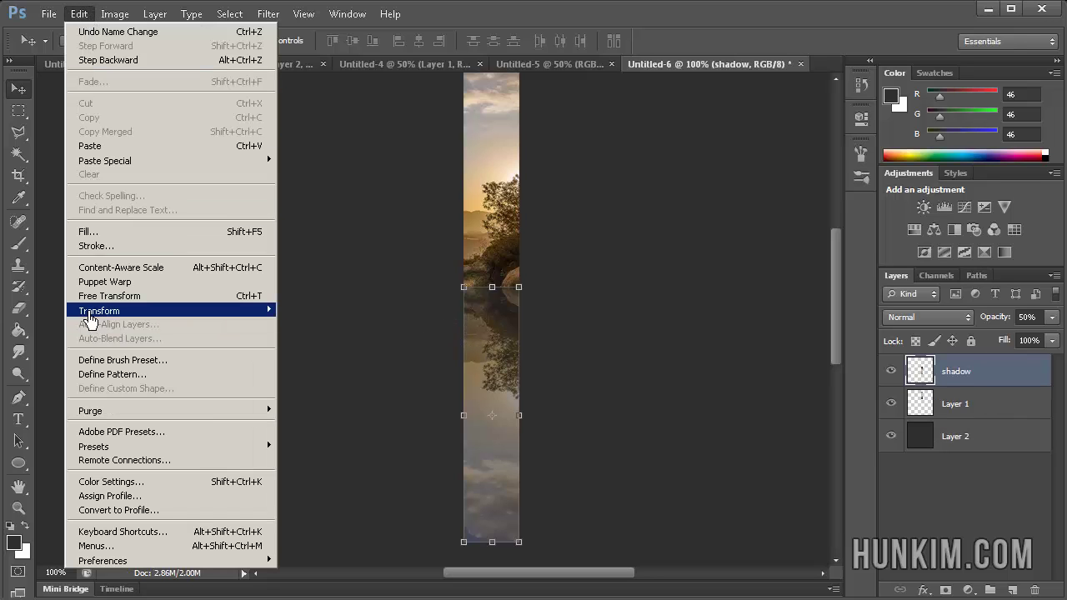
mouse_move(93, 310)
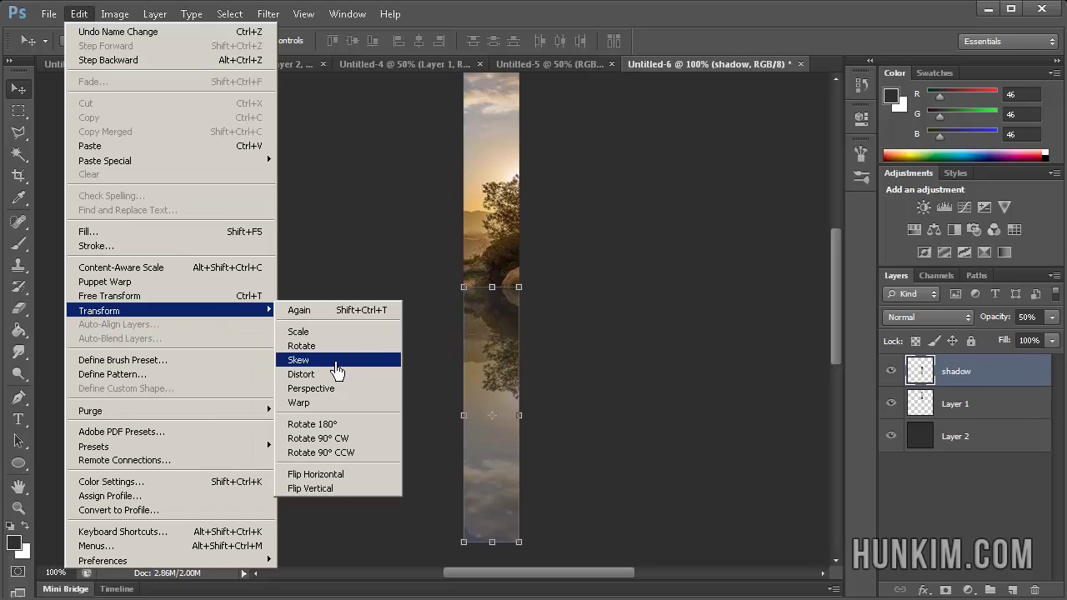
click(342, 371)
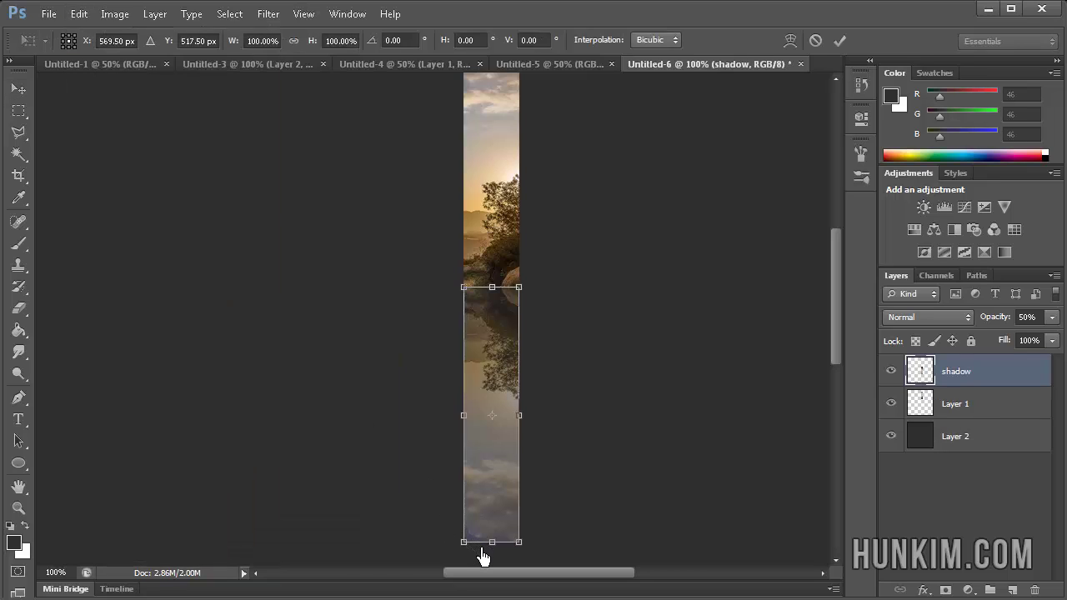
drag(478, 551, 625, 541)
key(Return)
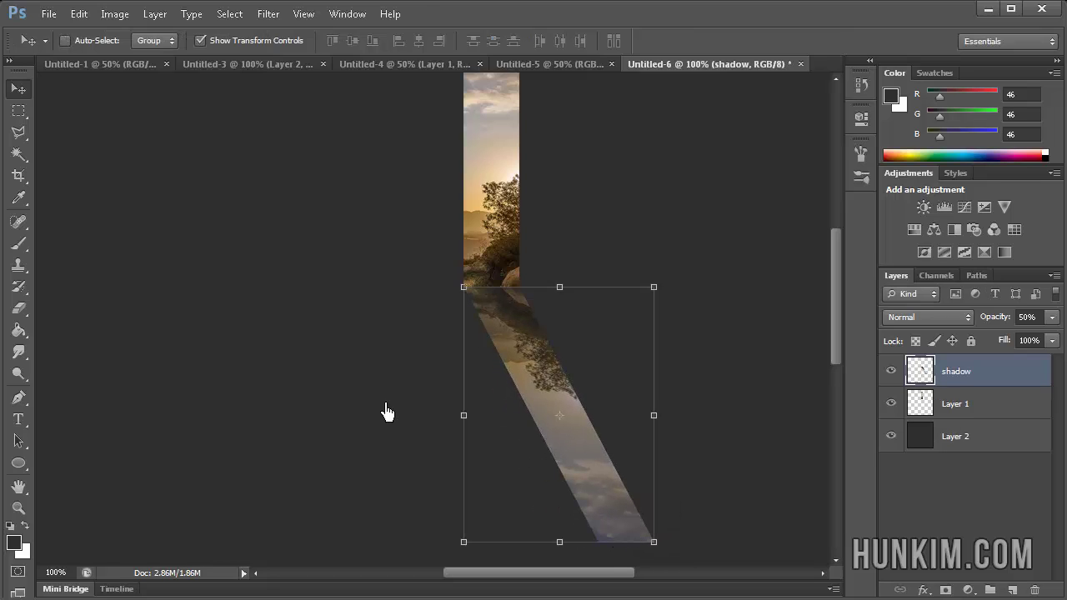
Shorten the shadow to about 61% height by raising its bottom edge
click(979, 440)
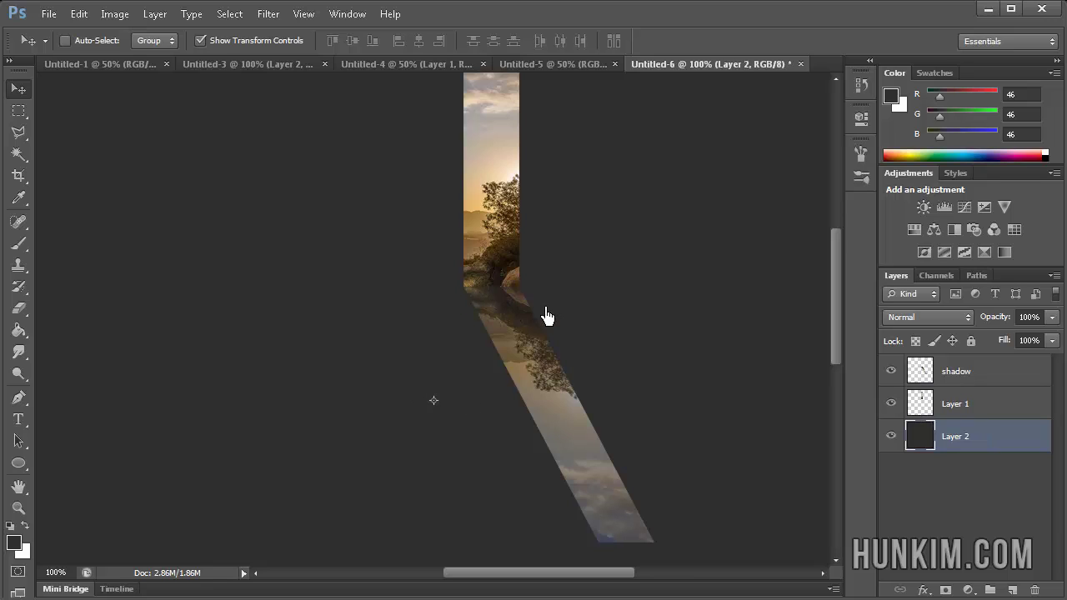
key(ctrl+minus)
key(ctrl+plus)
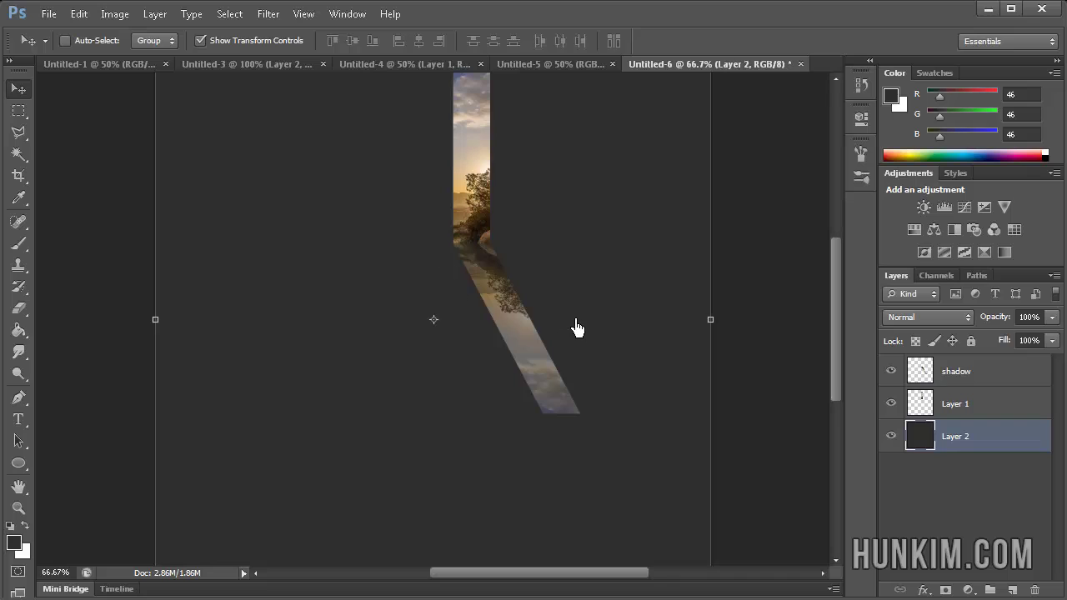
key(ctrl+t)
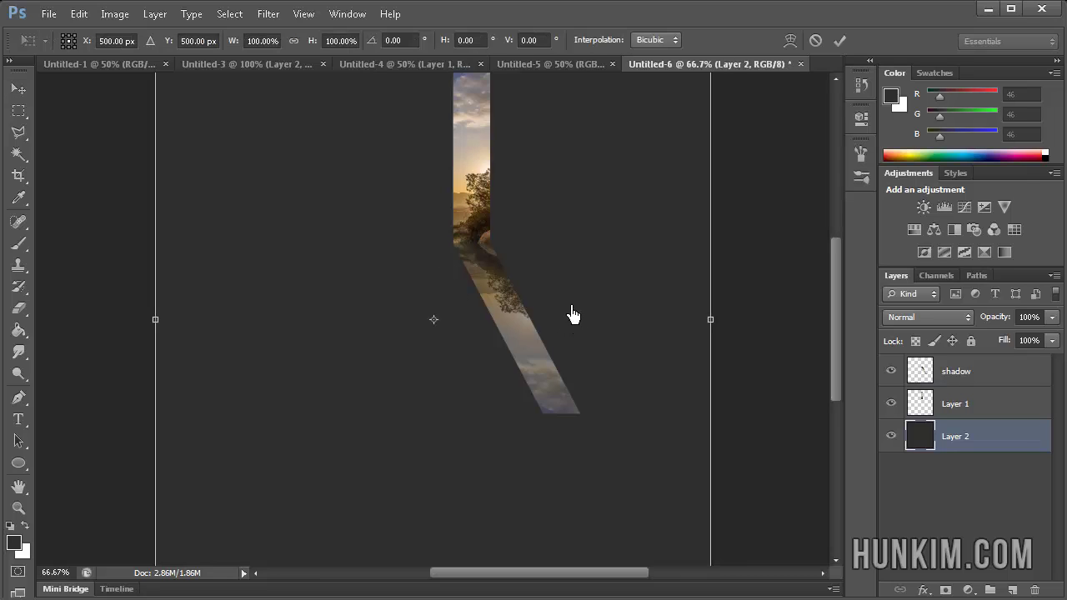
key(Escape)
click(977, 379)
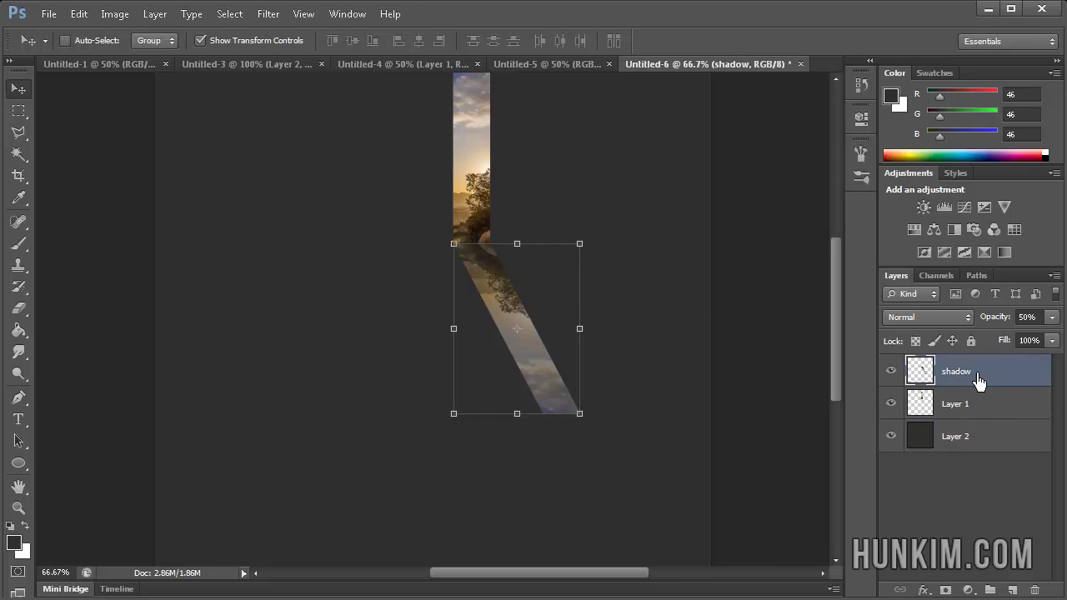
key(ctrl+t)
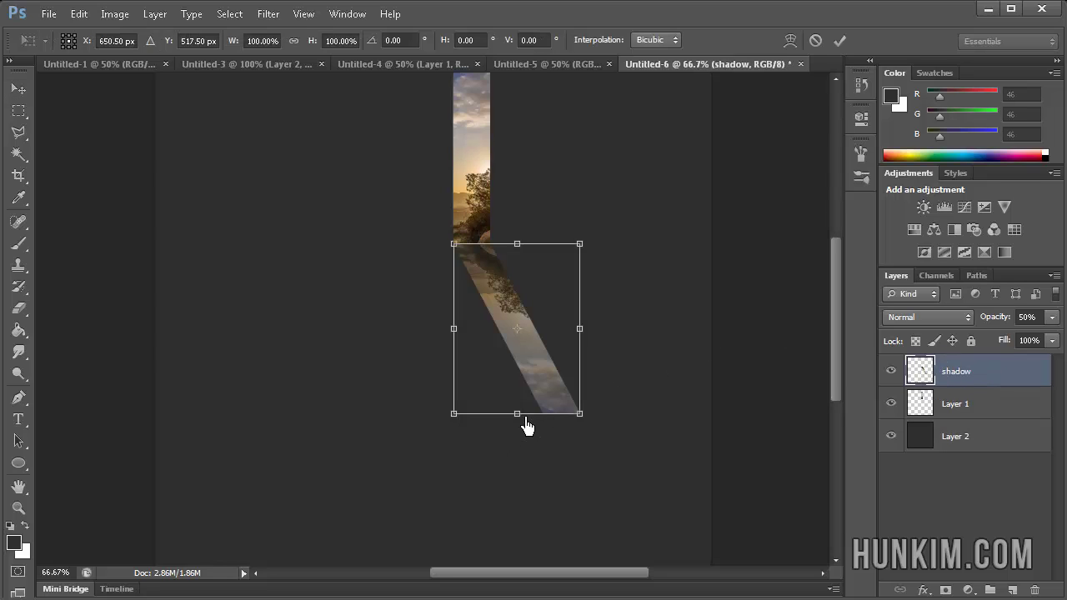
drag(521, 424, 514, 364)
key(Return)
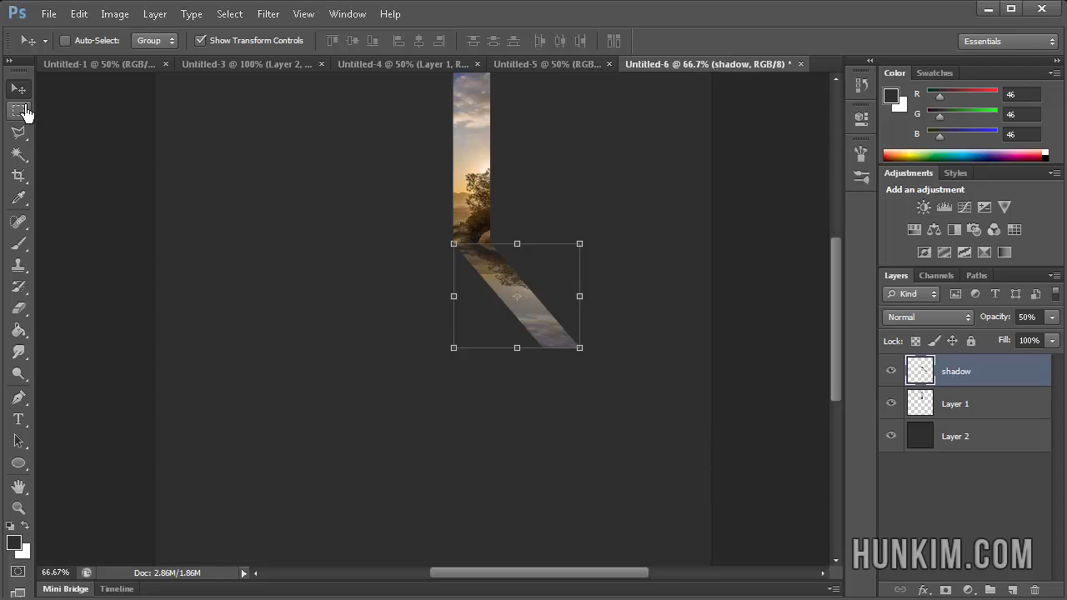
Delete the shadow's lower end through a 20 px feathered rectangular selection so it fades out
drag(22, 119, 73, 114)
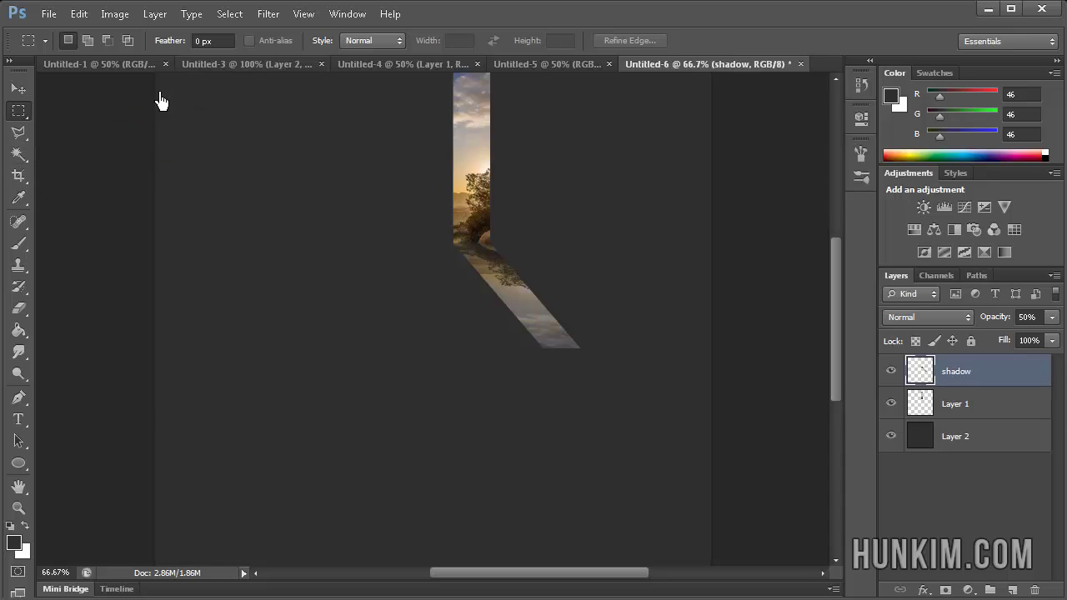
click(217, 42)
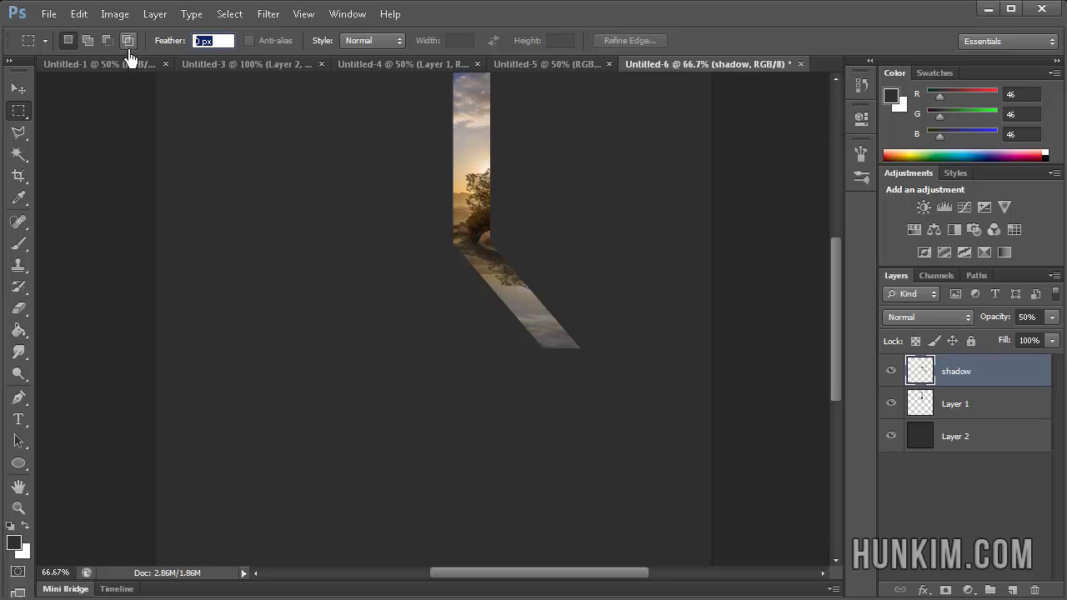
text(20)
key(Return)
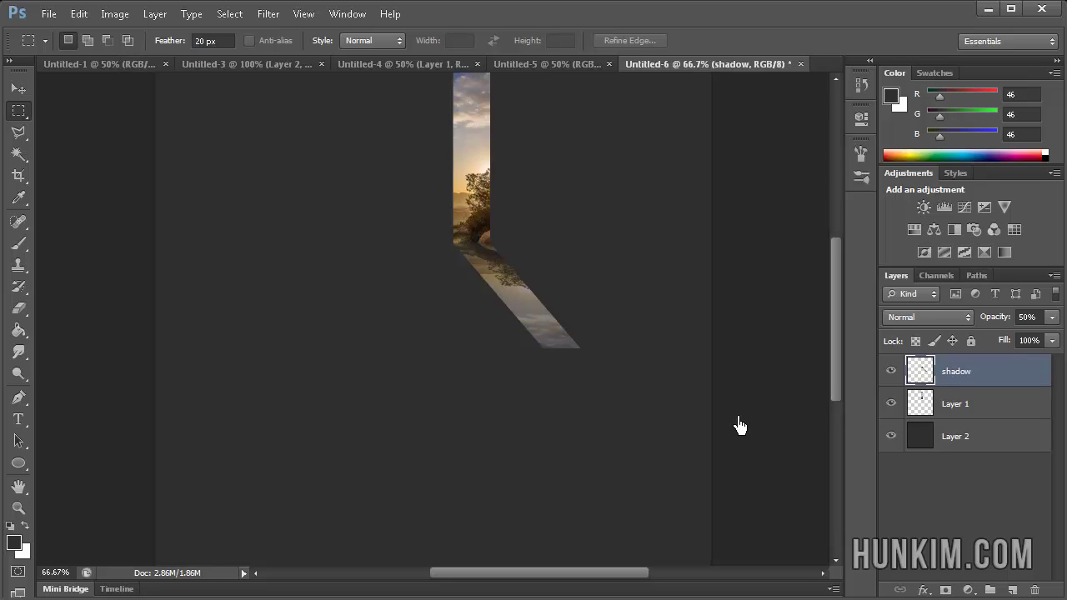
drag(710, 434, 242, 302)
key(alt+BackSpace)
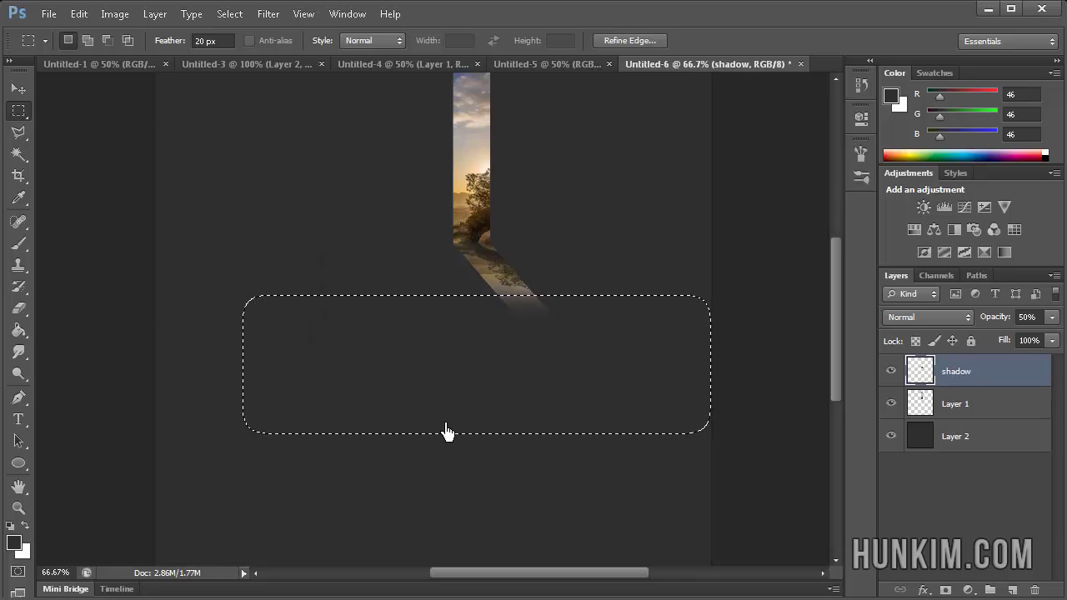
key(ctrl+d)
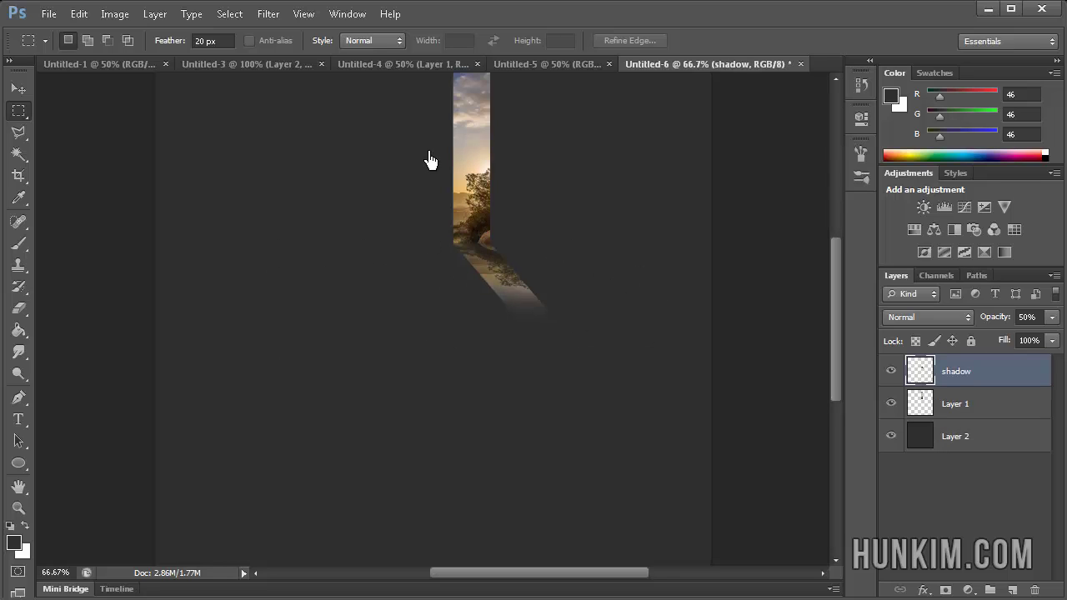
click(268, 14)
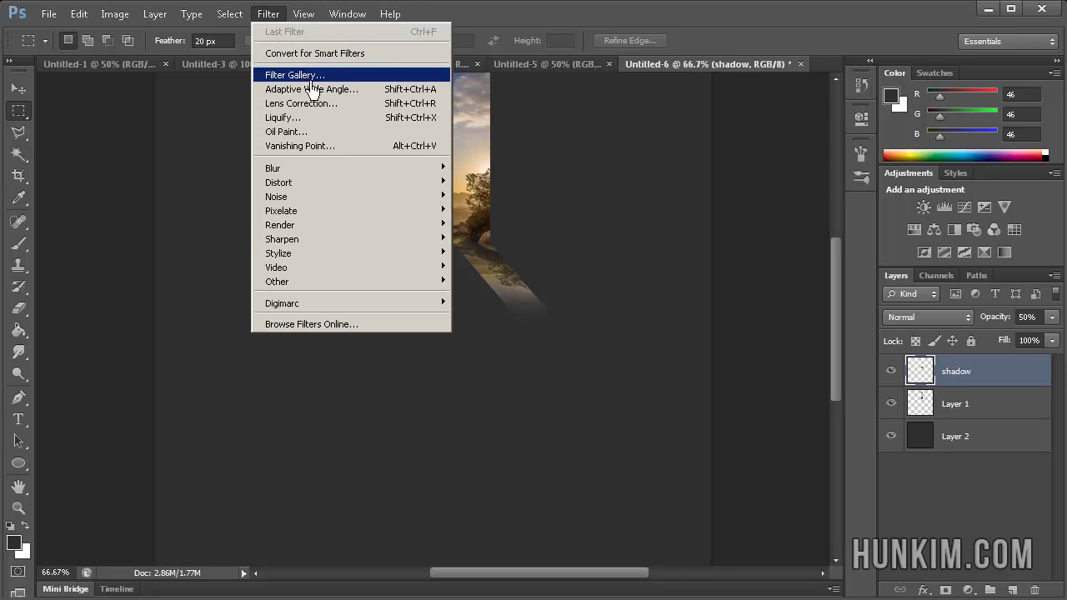
click(336, 125)
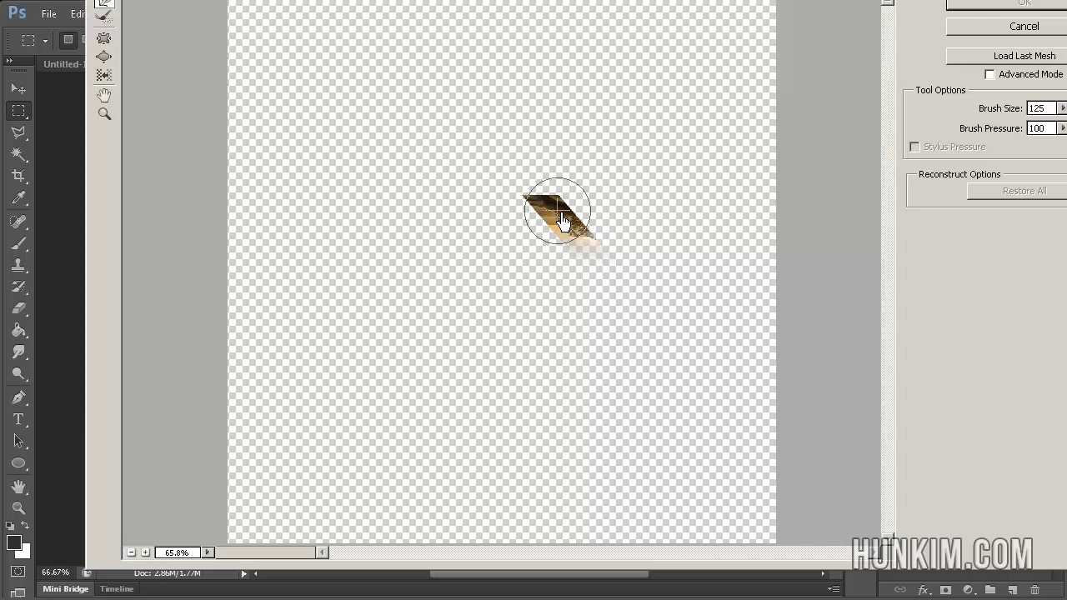
key(bracketleft)
key(bracketleft)
key(bracketleft)
key(bracketleft)
key(bracketleft)
key(bracketleft)
drag(555, 221, 534, 212)
drag(590, 219, 490, 250)
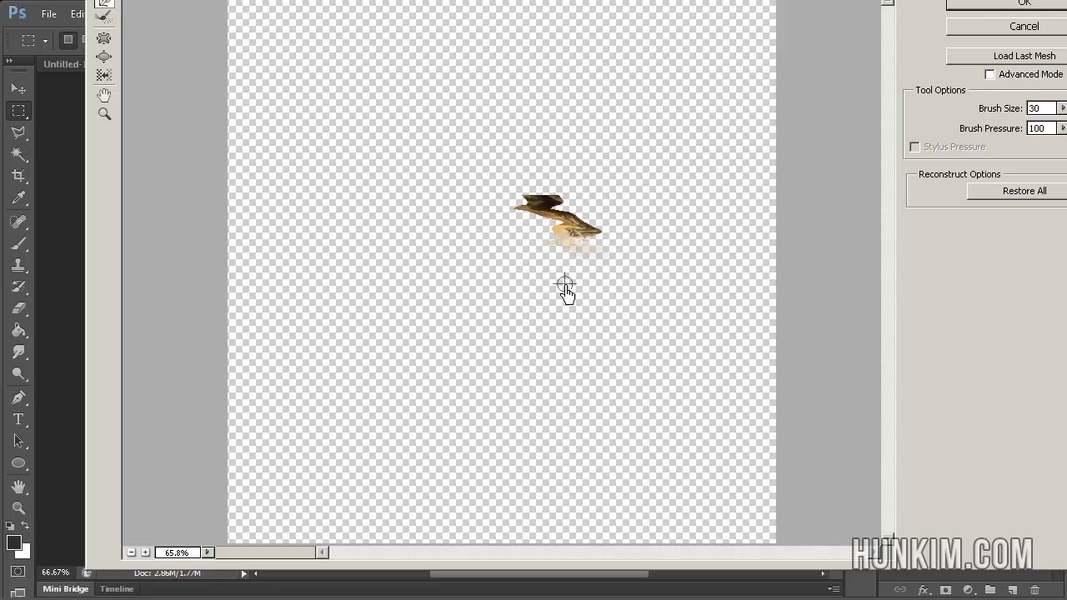
key(ctrl+z)
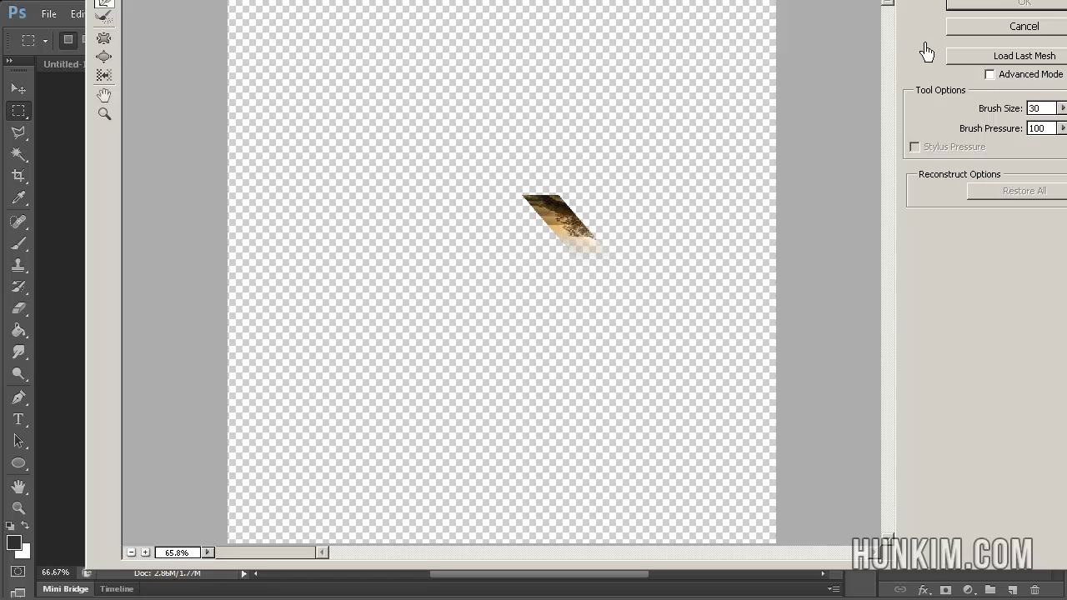
click(975, 30)
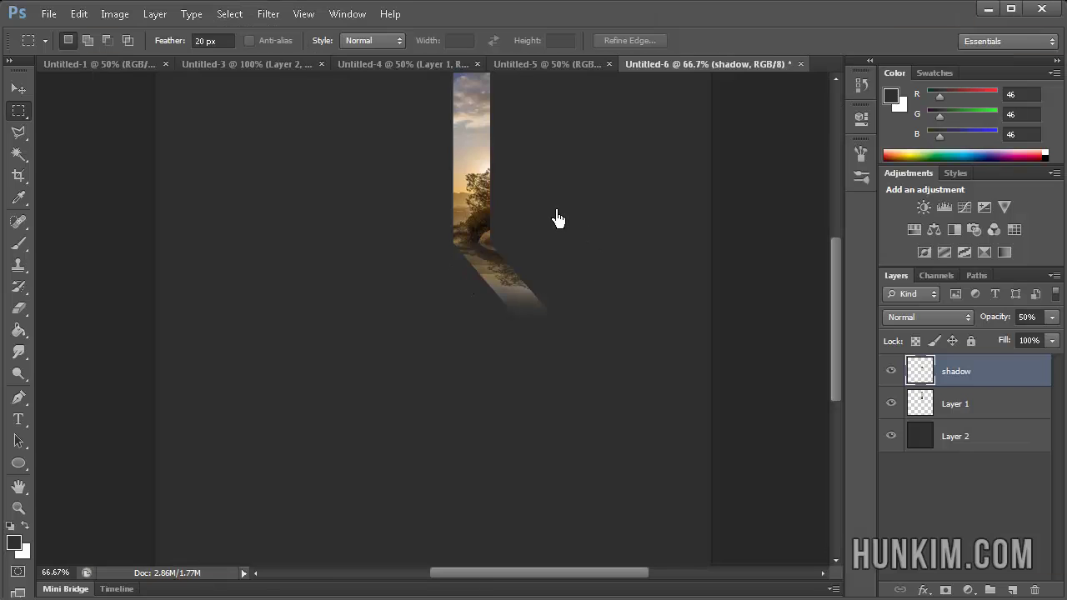
drag(840, 309, 838, 278)
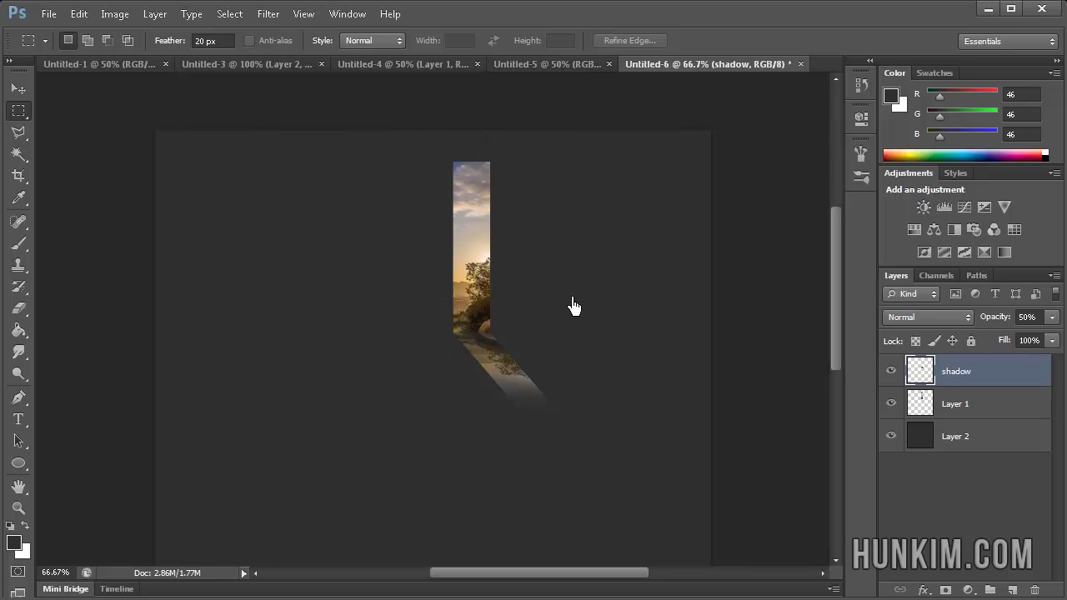
double_click(994, 380)
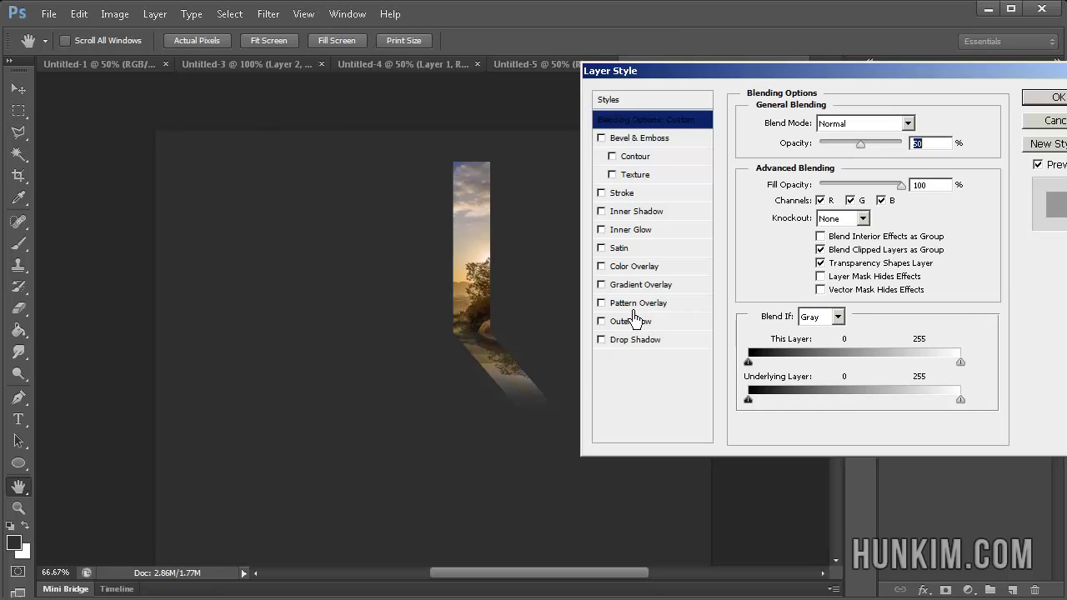
click(1043, 99)
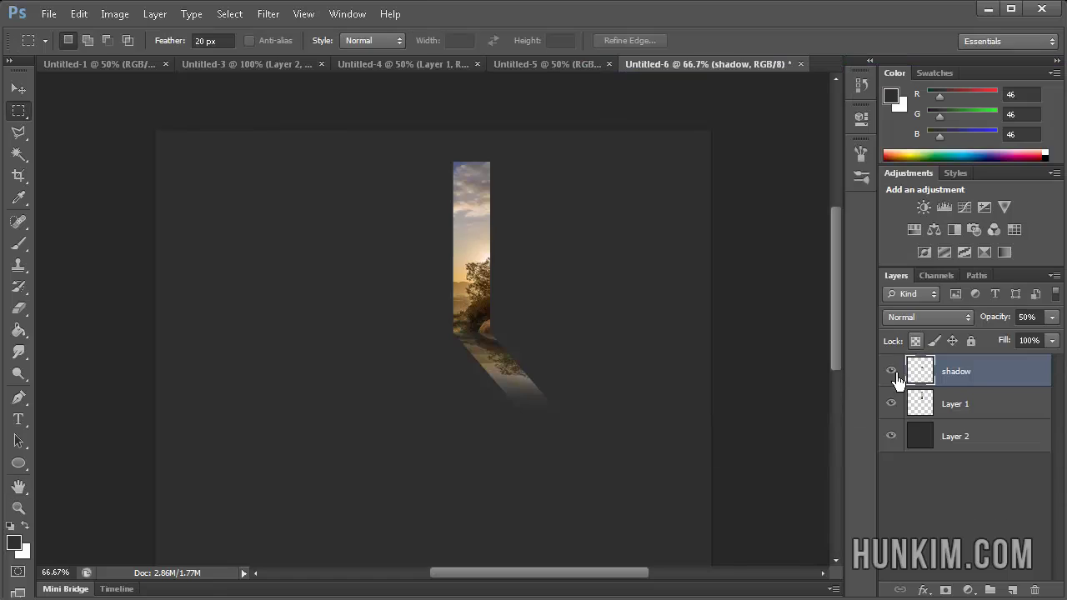
double_click(996, 381)
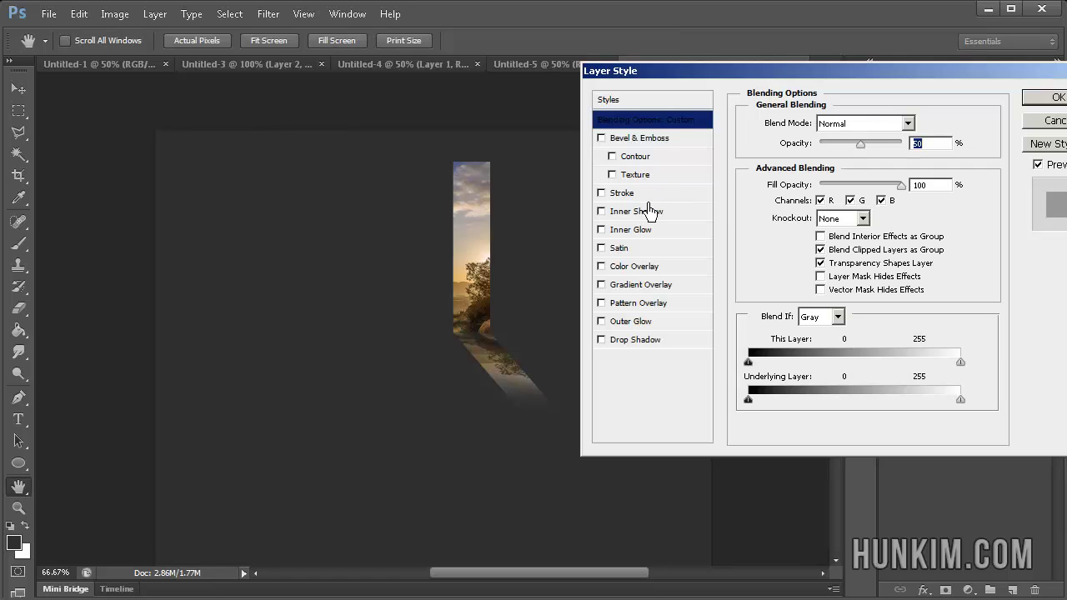
click(647, 266)
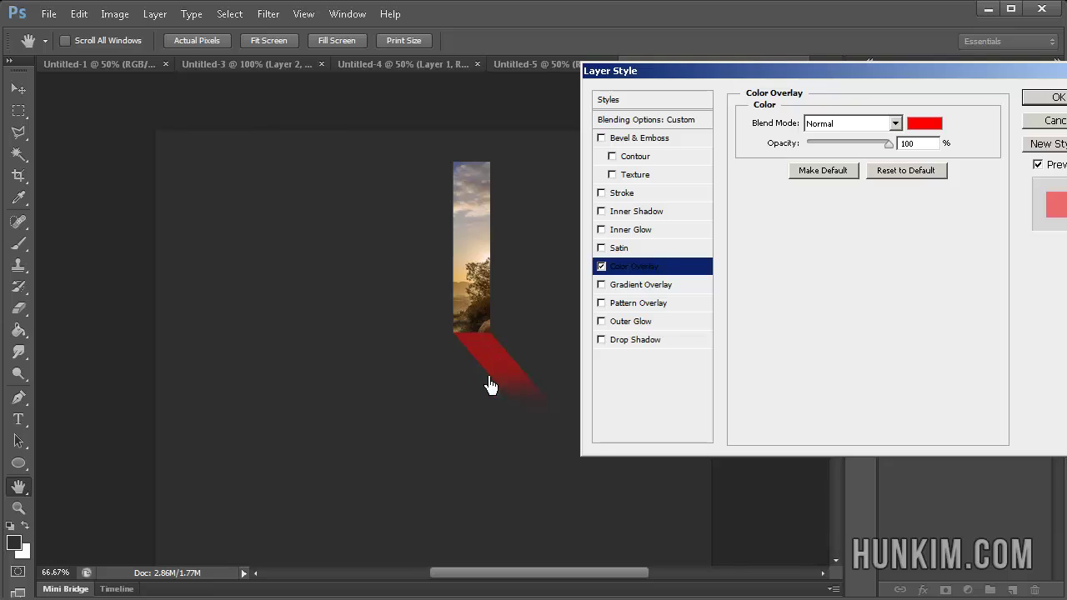
click(916, 125)
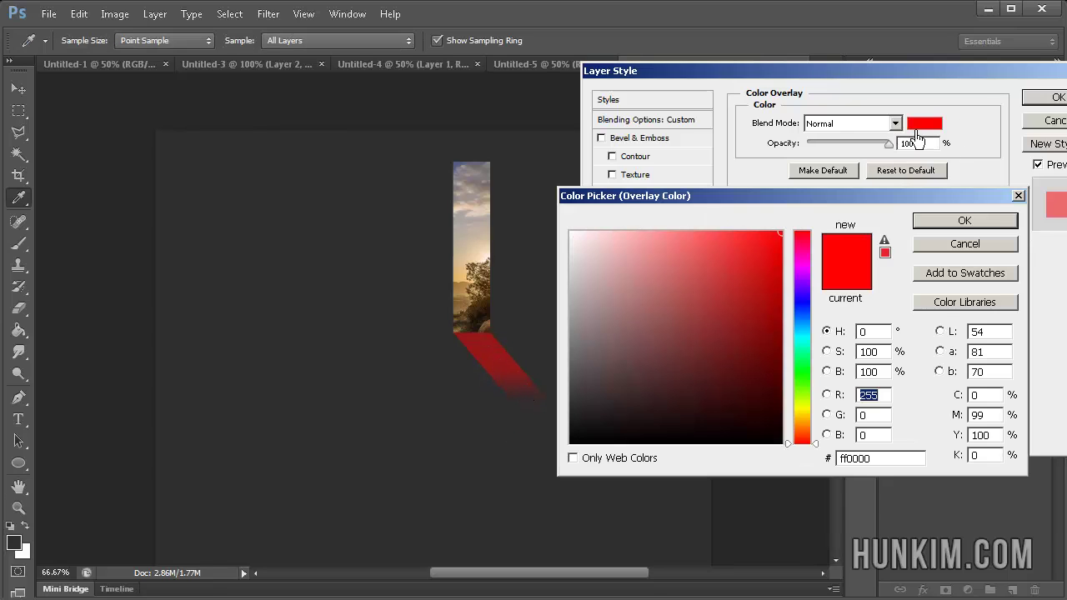
mouse_move(570, 343)
mouse_down()
mouse_move(555, 361)
mouse_move(569, 353)
mouse_move(581, 454)
mouse_move(534, 470)
mouse_up()
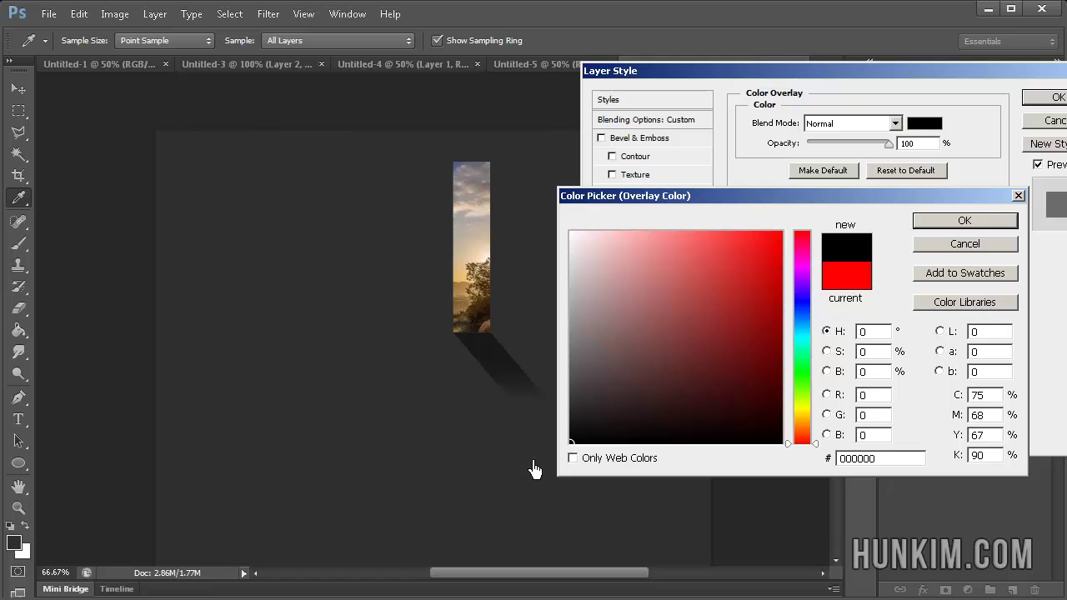
click(966, 244)
click(1052, 120)
key(m)
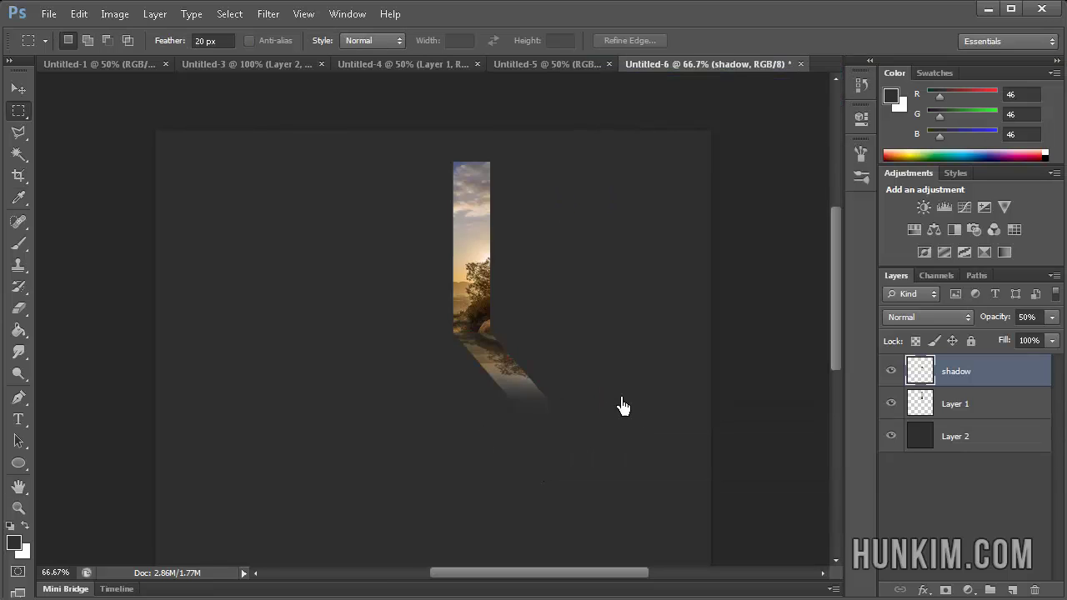